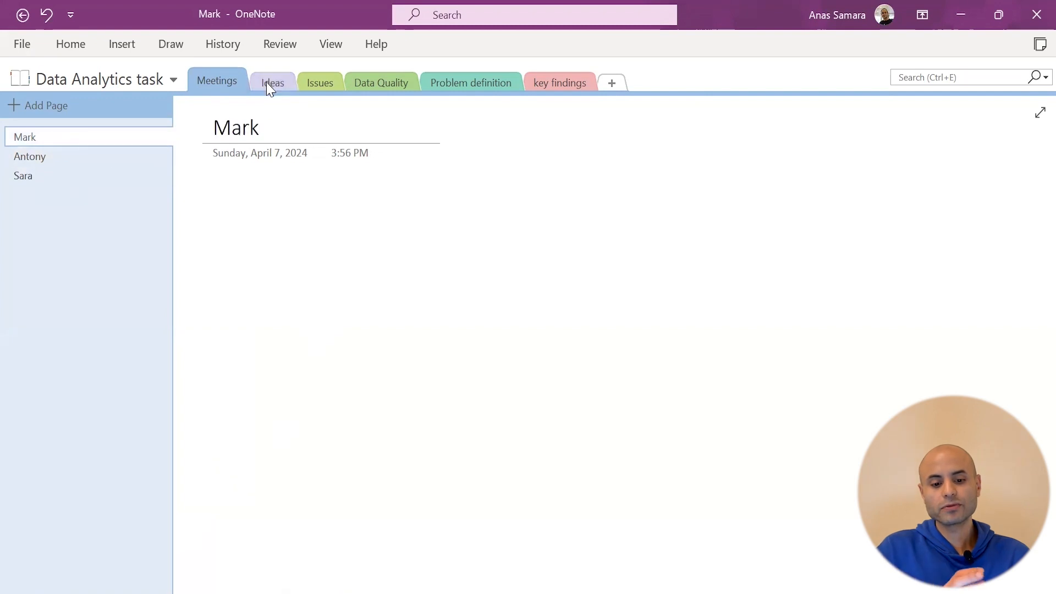
# In the Data Quality section, add a page from the Simple To Do List template
pyautogui.click(309, 81)
pyautogui.click(381, 87)
pyautogui.click(465, 85)
pyautogui.click(382, 88)
pyautogui.click(122, 44)
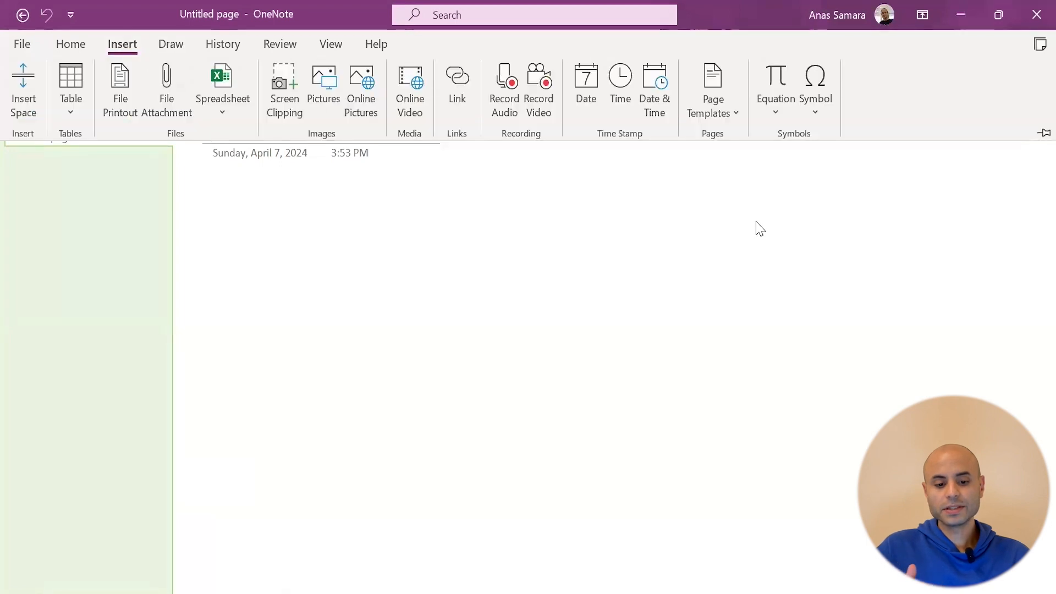
pyautogui.click(715, 96)
pyautogui.click(752, 137)
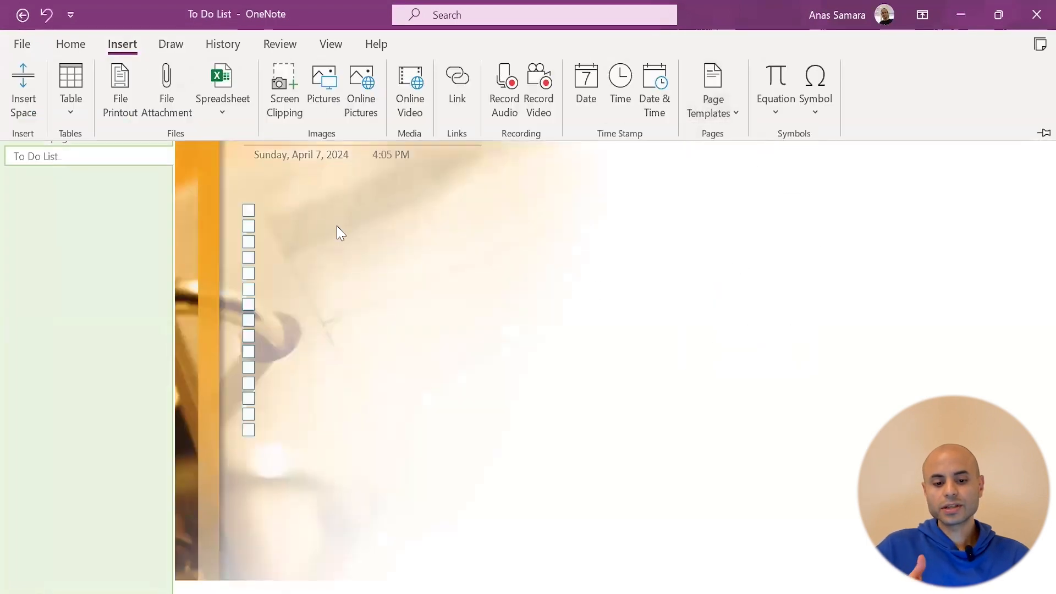
# Enter 'Delete duplicates' as the first to-do item and start a second one about removing null values
pyautogui.click(269, 211)
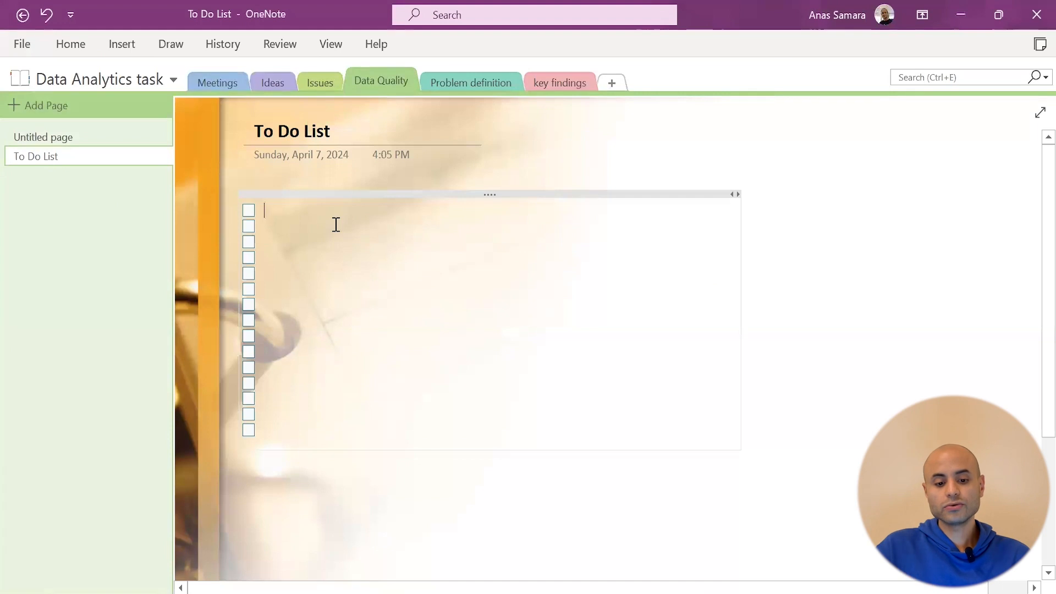
pyautogui.write('Delete d ')
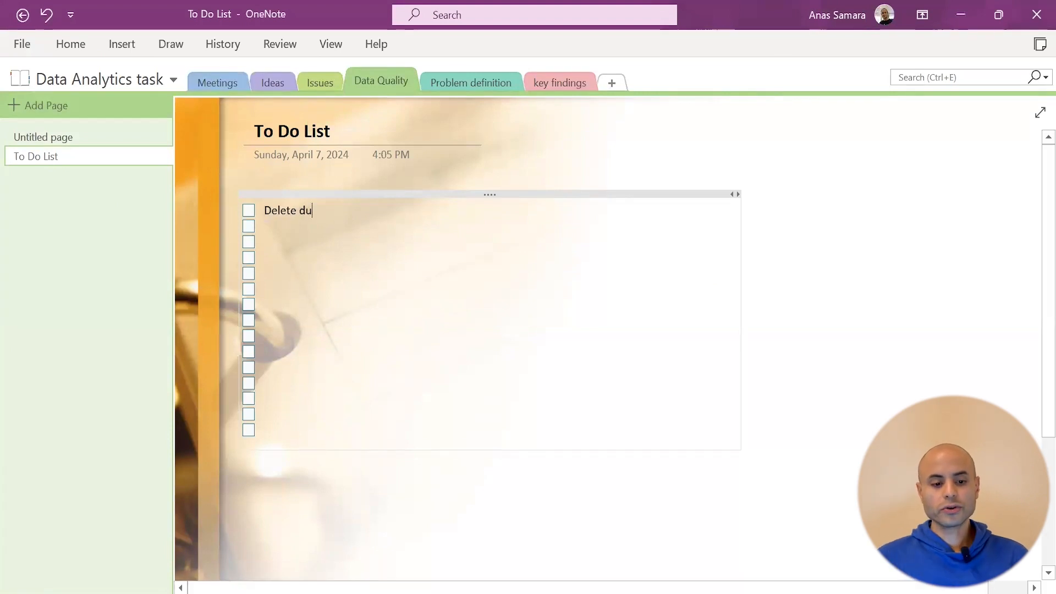
pyautogui.write('uplicates')
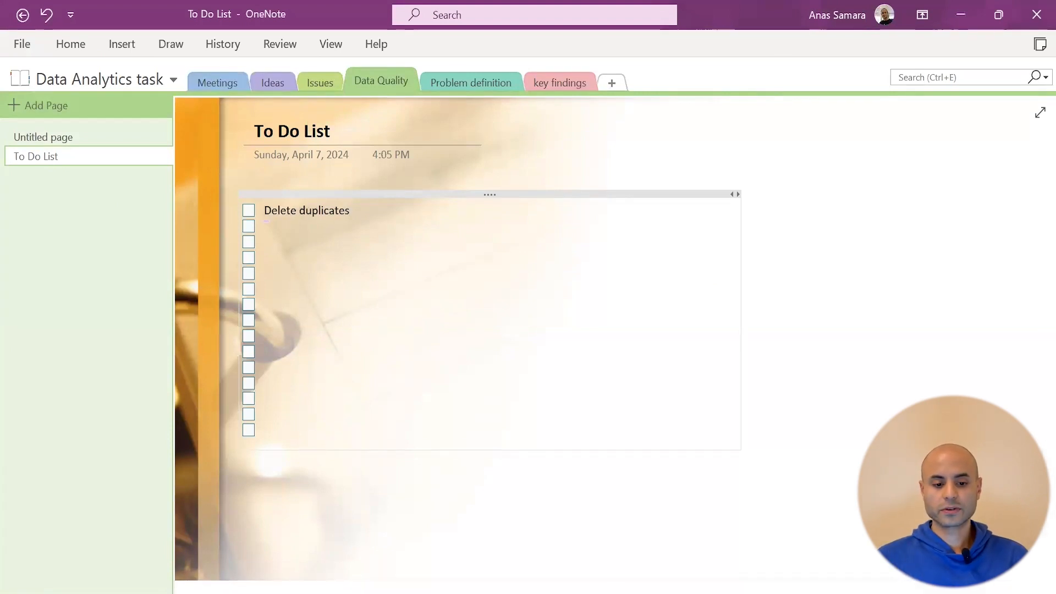
pyautogui.press('Return')
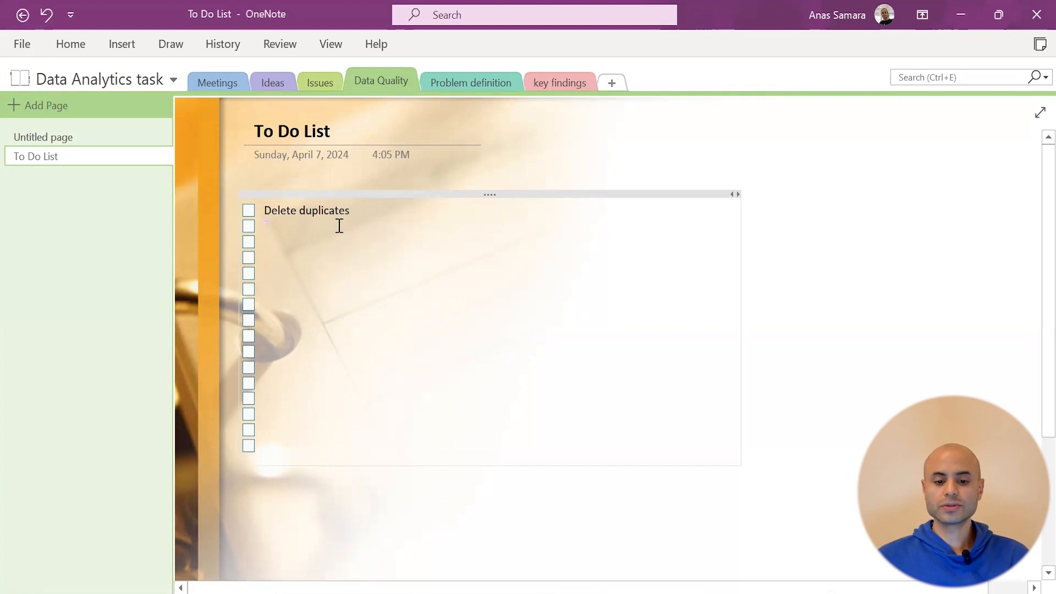
pyautogui.write('re')
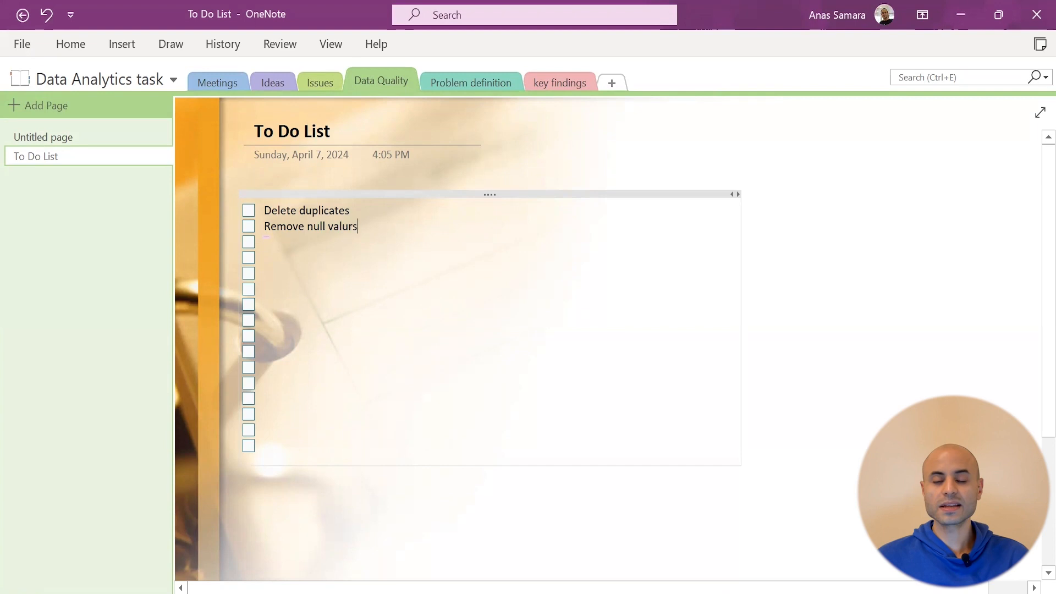
pyautogui.press('BackSpace')
# Title the Untitled Problem definition page 'What needs to be done!' and start a customer segments note
pyautogui.click(471, 83)
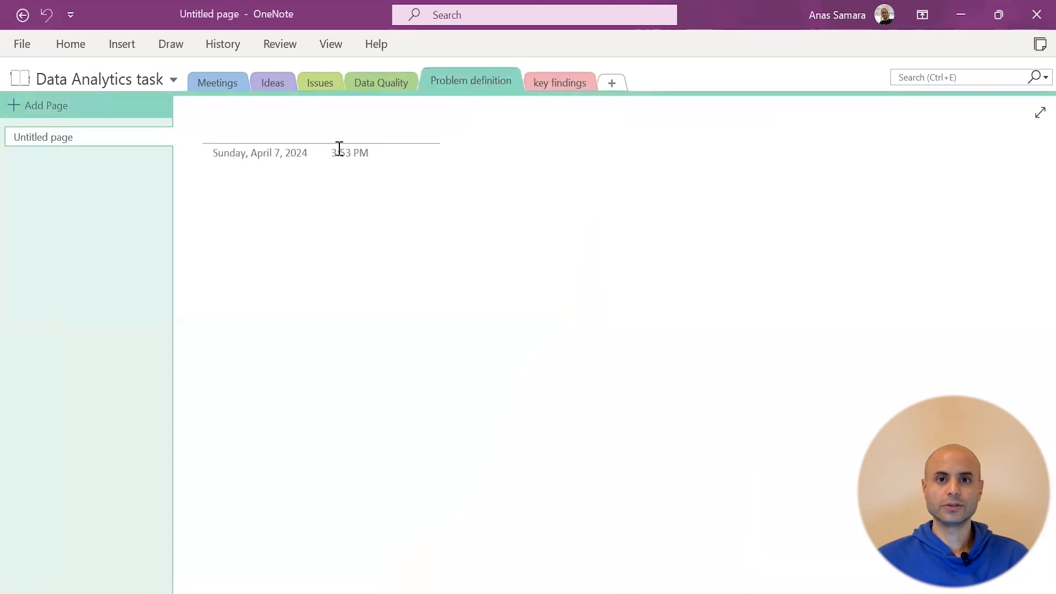
pyautogui.click(74, 141)
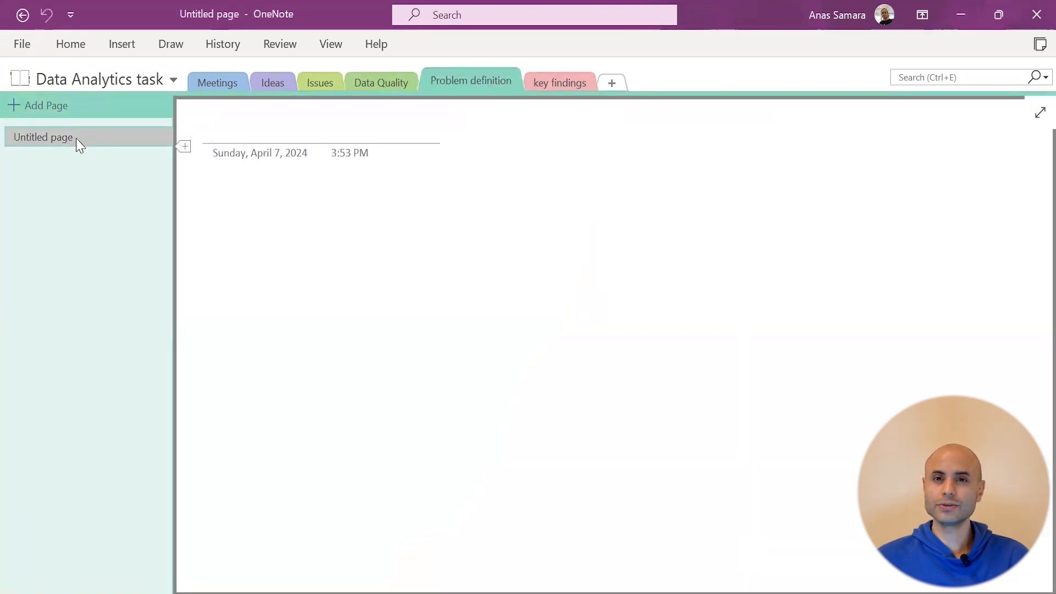
pyautogui.click(219, 136)
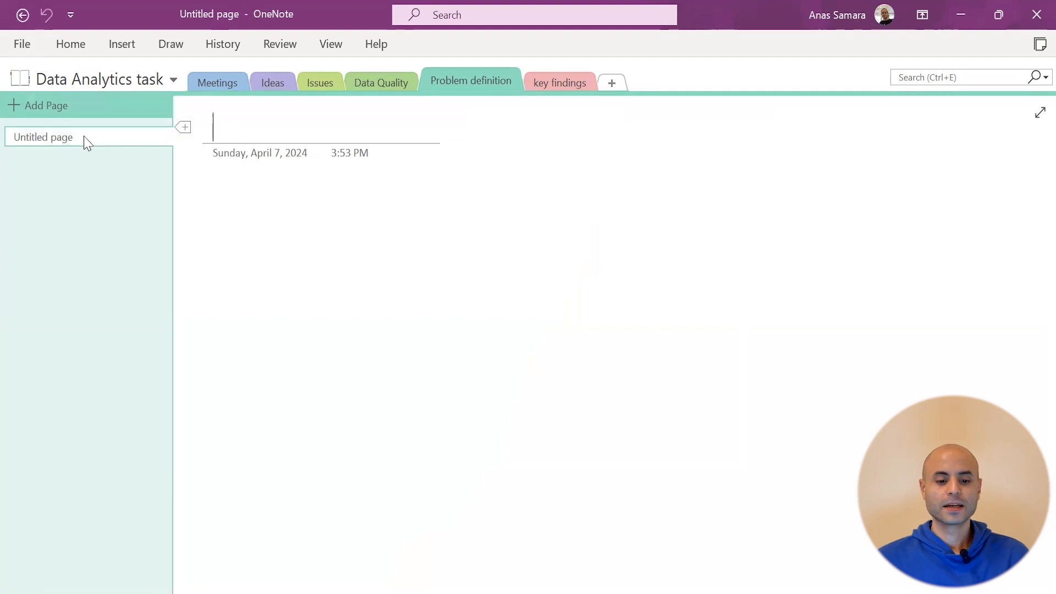
pyautogui.write('What needs')
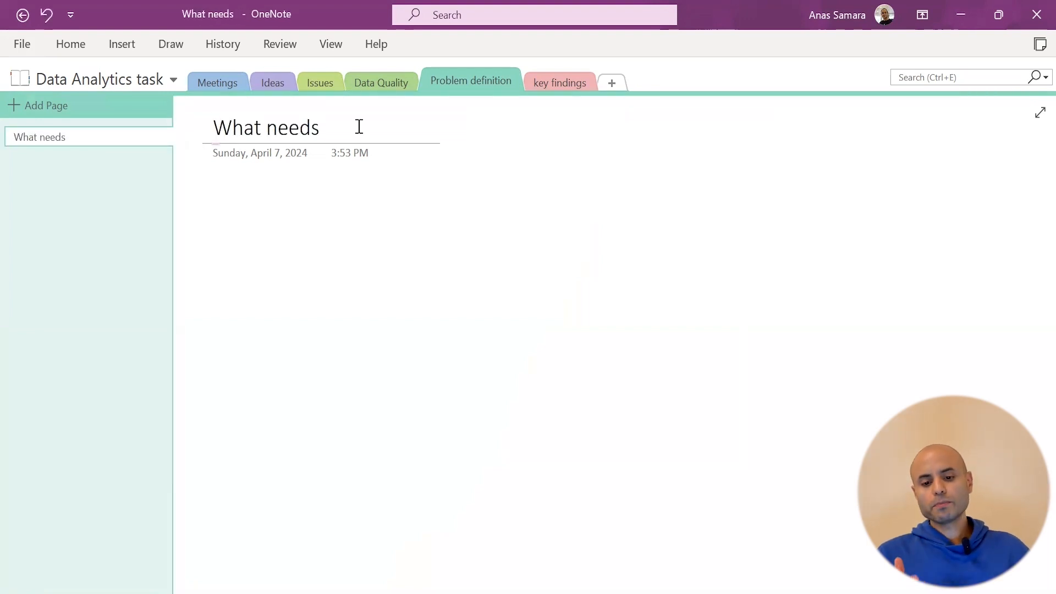
pyautogui.write(' to be done!')
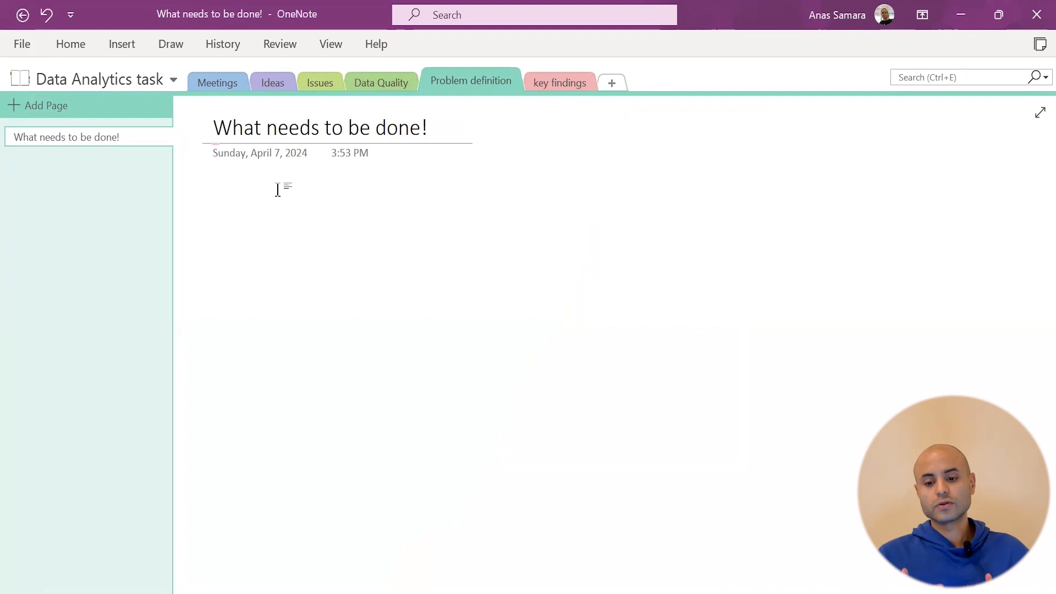
pyautogui.write('customer segmens')
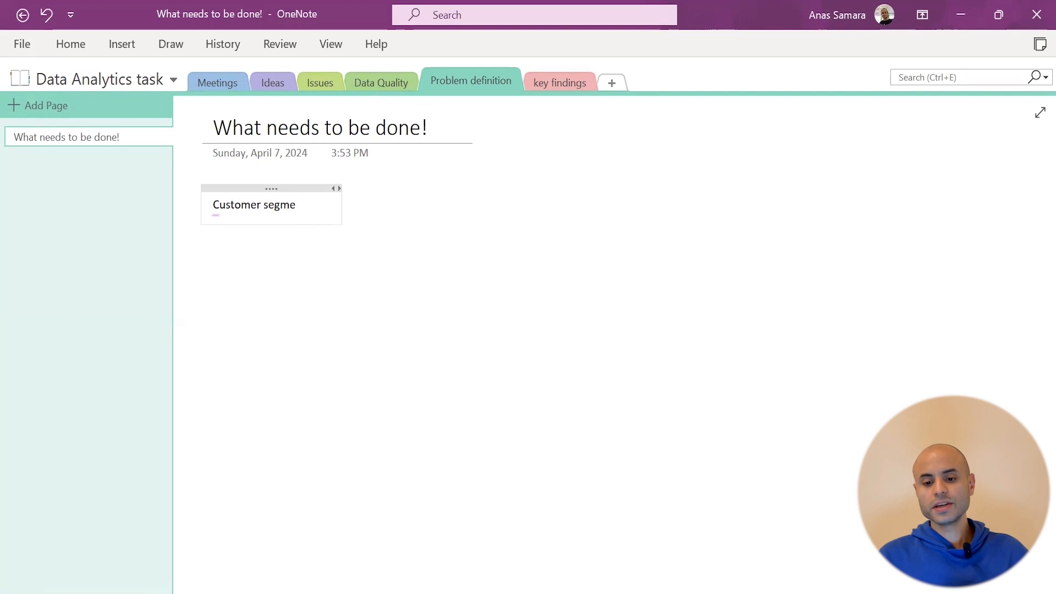
# In key findings, add Project Overview and Simple Meeting Notes 2 pages from the Business templates
pyautogui.click(553, 81)
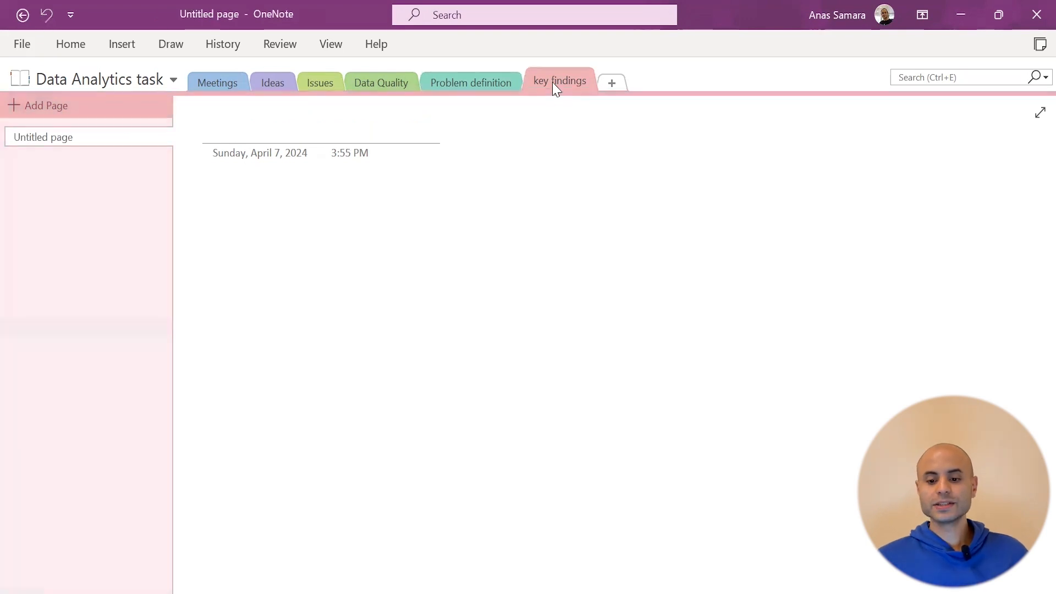
pyautogui.click(123, 44)
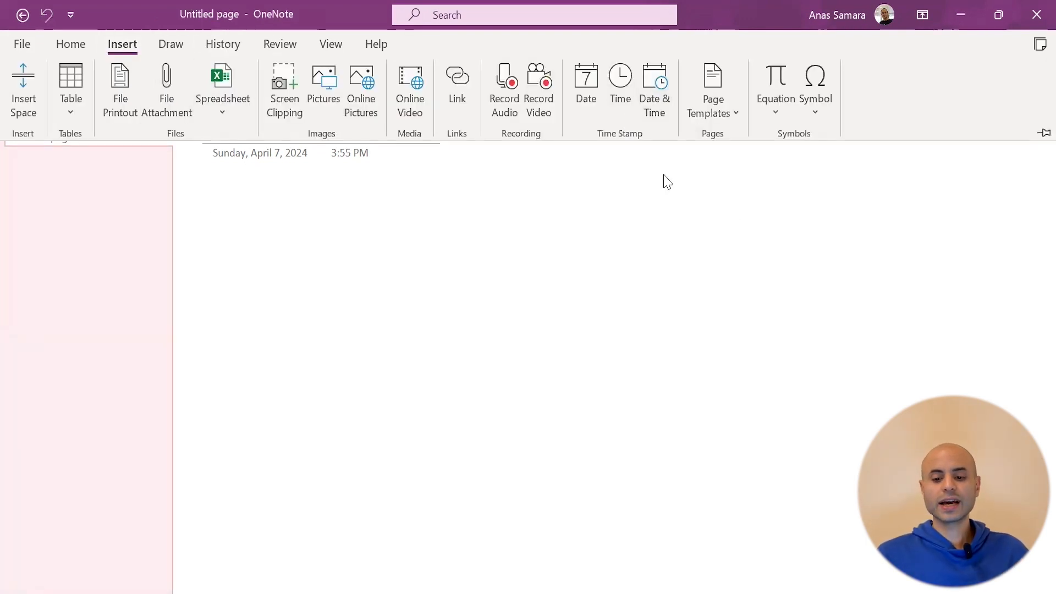
pyautogui.click(713, 102)
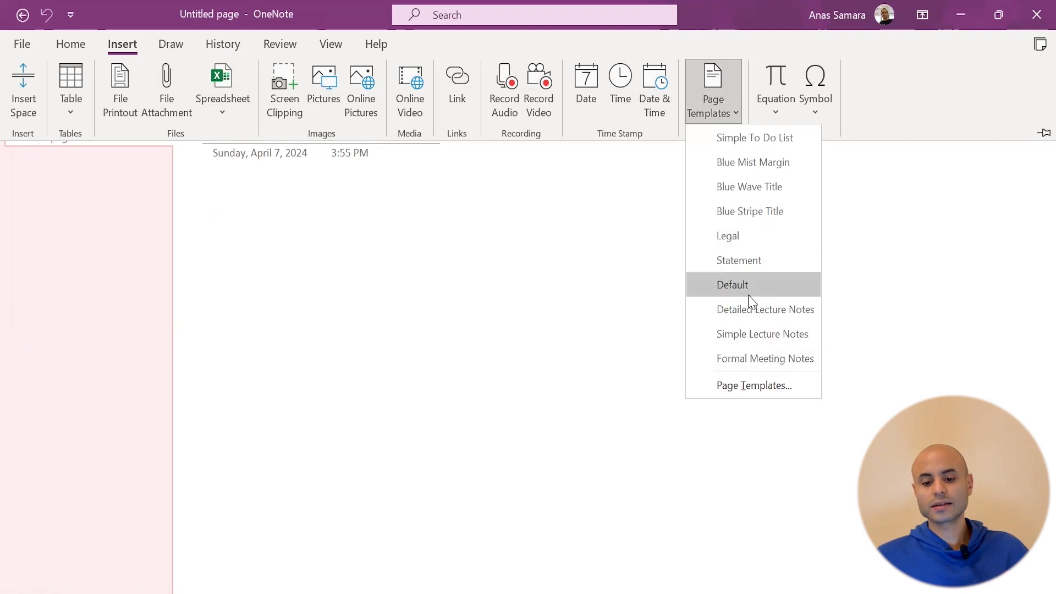
pyautogui.click(755, 384)
pyautogui.click(880, 198)
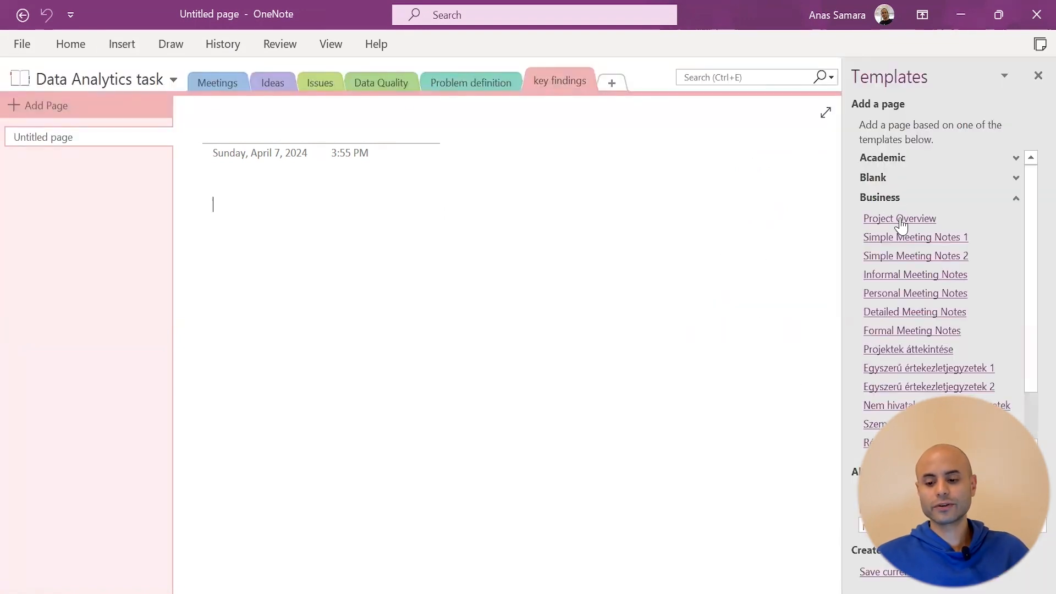
pyautogui.click(900, 219)
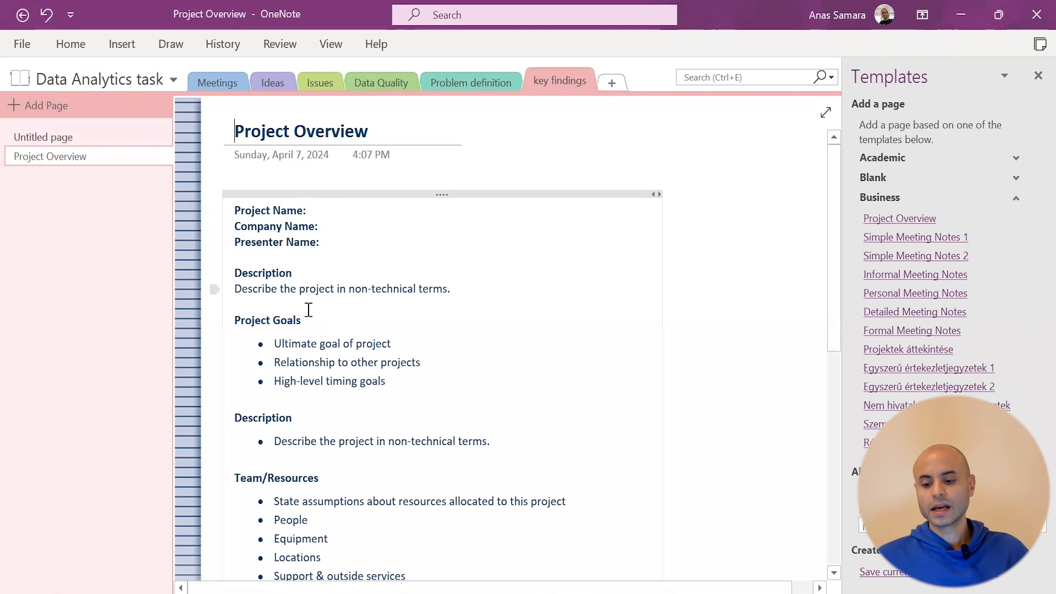
pyautogui.scroll(-6, 283, 273)
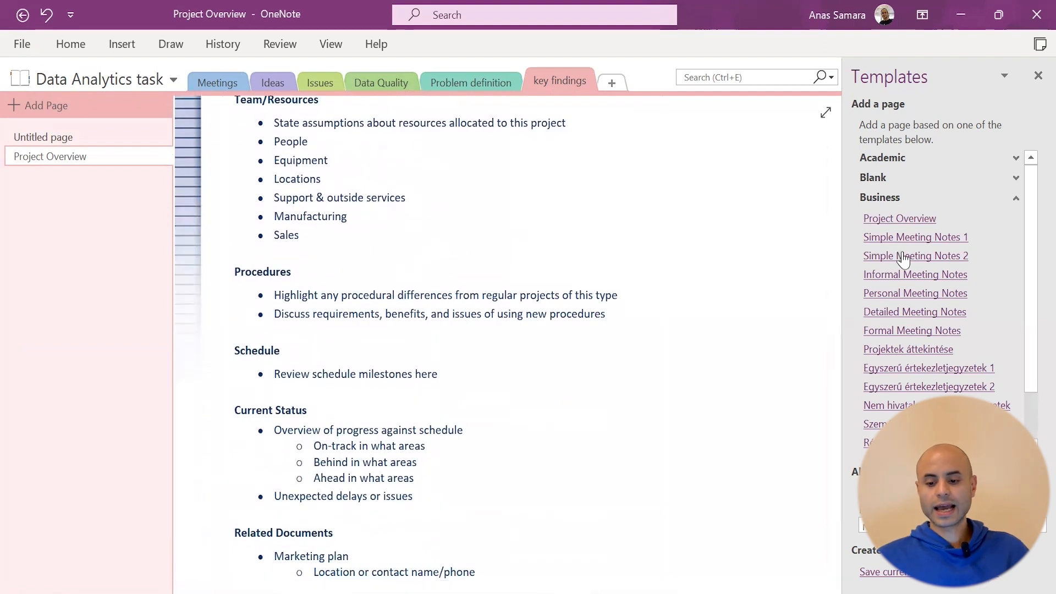
pyautogui.click(903, 256)
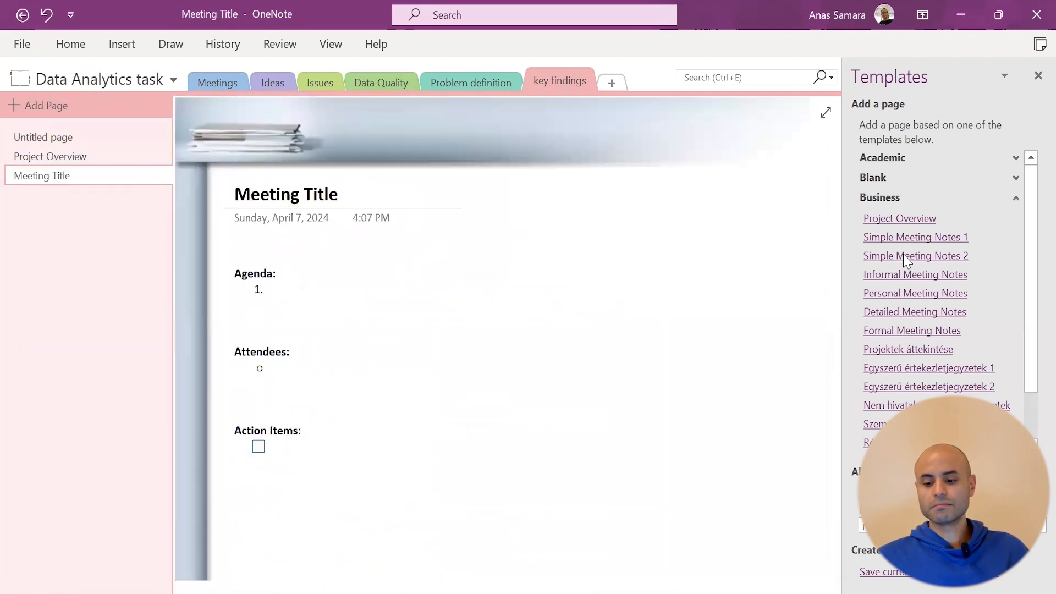
# In Meetings, add Simple Meeting Notes 2, Informal Meeting Notes and Personal Meeting Notes pages
pyautogui.click(203, 88)
pyautogui.click(911, 257)
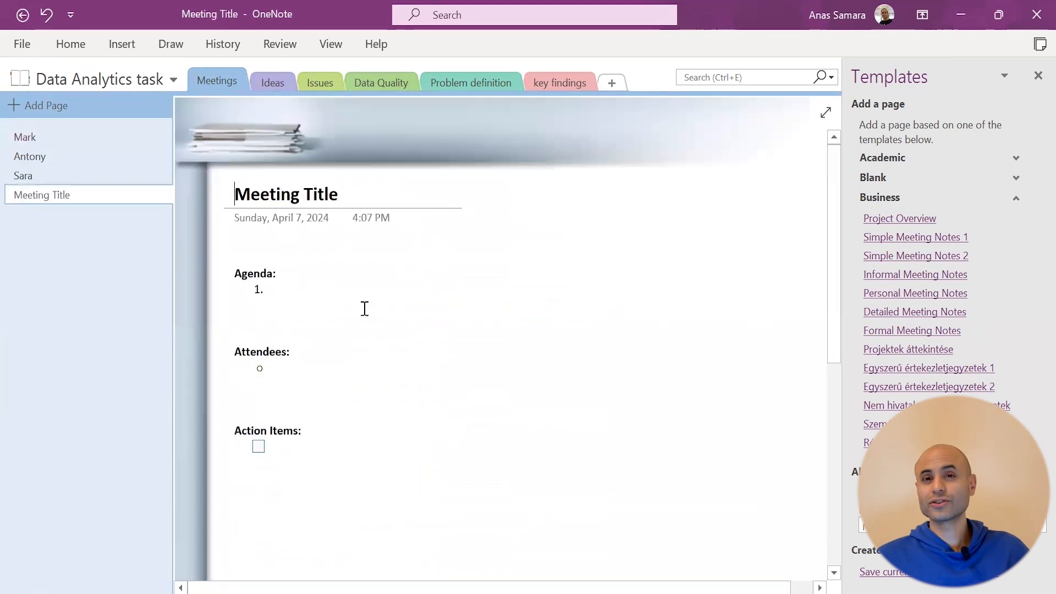
pyautogui.click(910, 274)
pyautogui.click(897, 295)
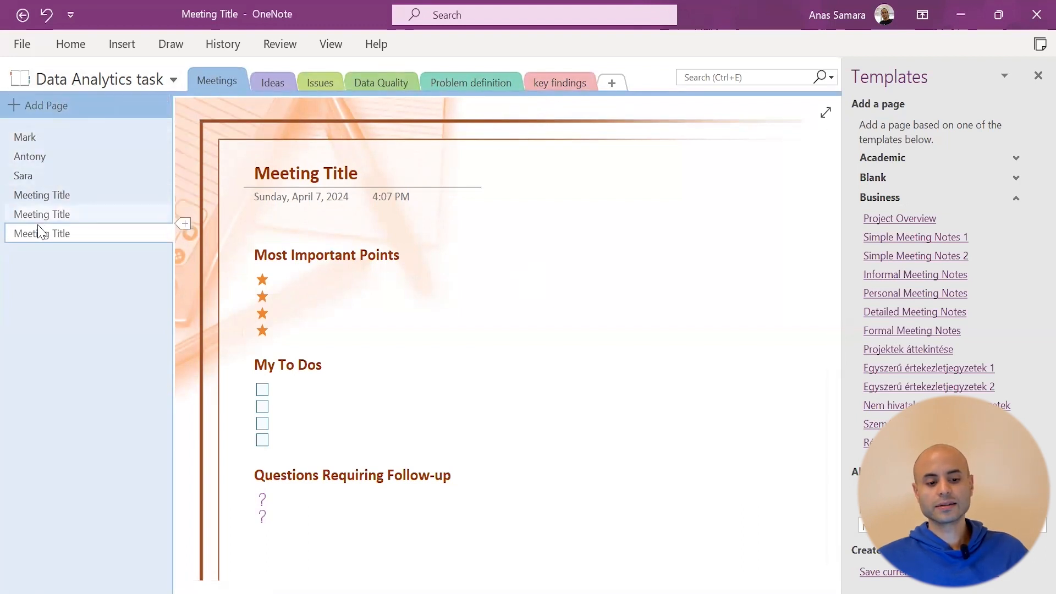
# Retitle a Meeting Title page and a new blank Meetings page with people's first names
pyautogui.tripleClick(311, 182)
pyautogui.write('Sara')
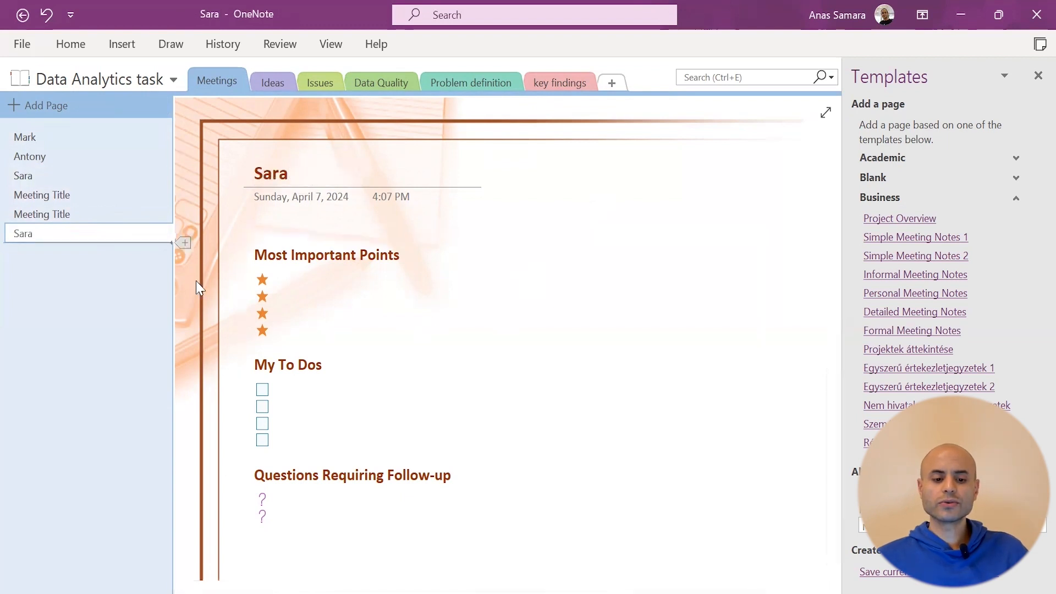
pyautogui.click(15, 106)
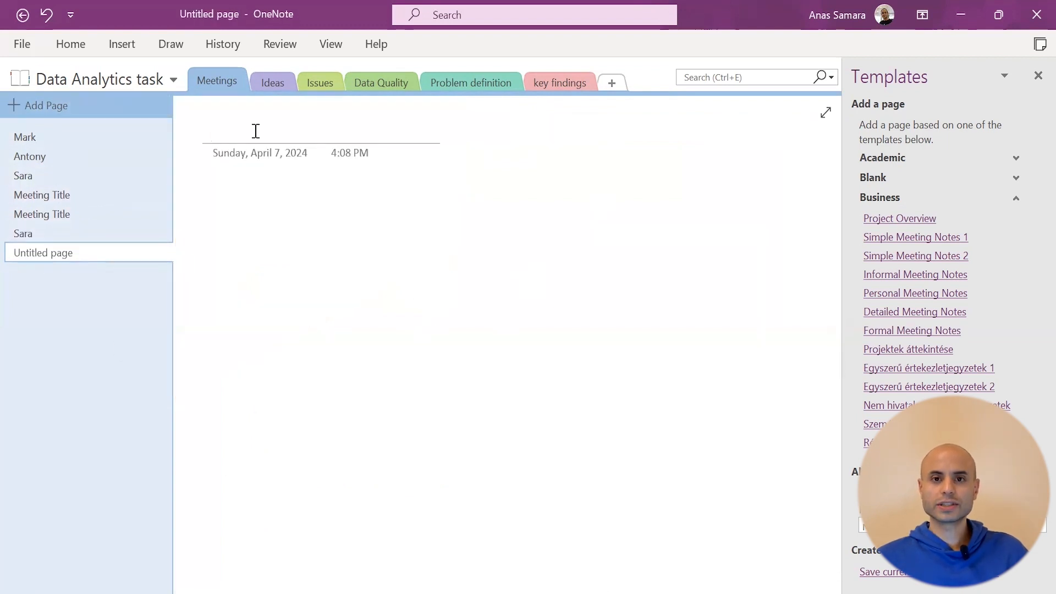
pyautogui.write('tomas')
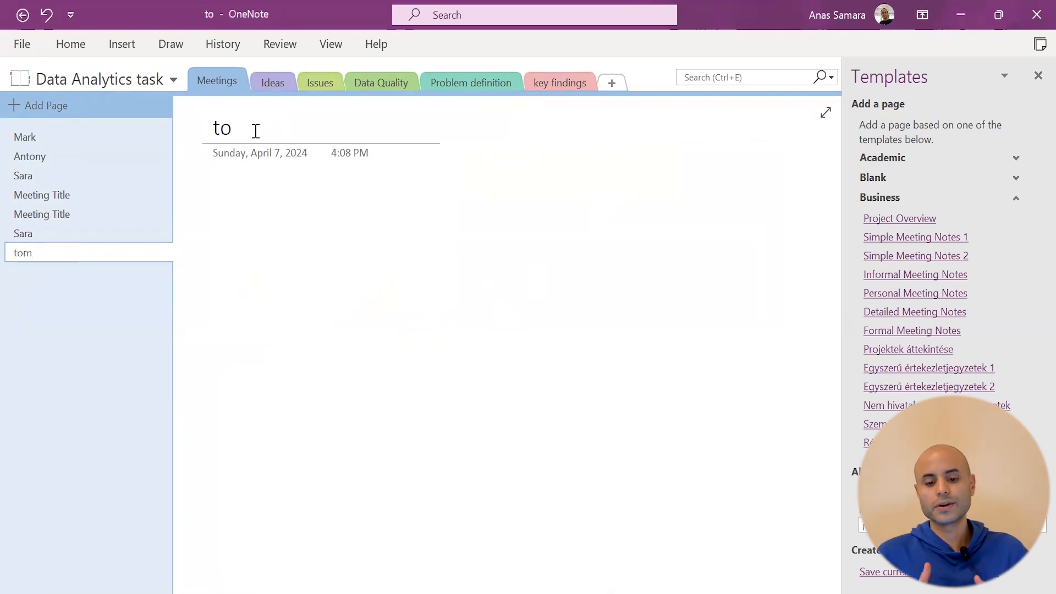
pyautogui.click(225, 125)
pyautogui.press('BackSpace')
pyautogui.write('Tomas')
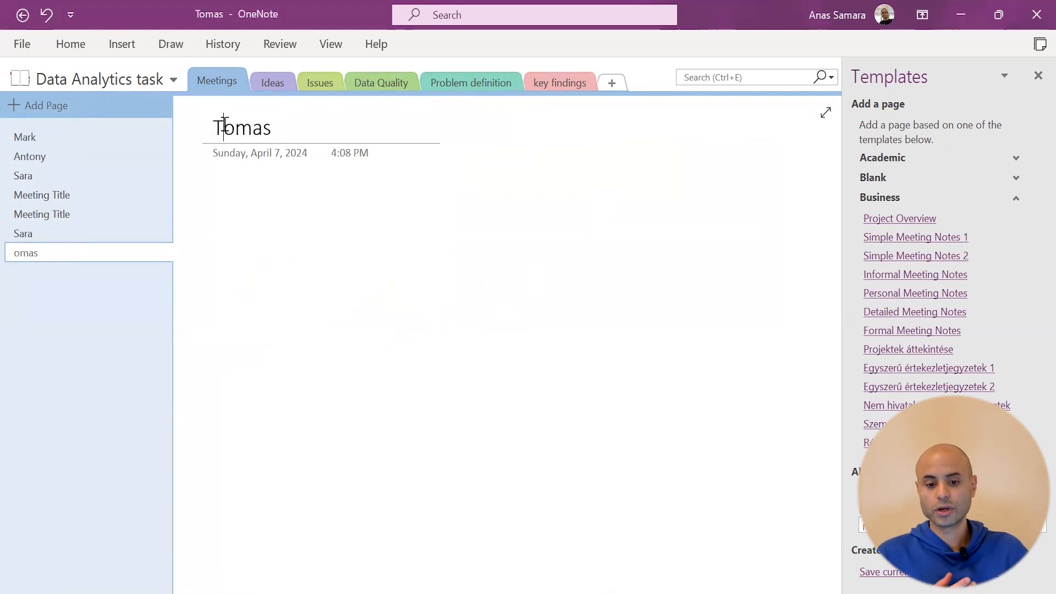
# Add a new section named 'data lineage' to the notebook
pyautogui.click(612, 83)
pyautogui.write('d')
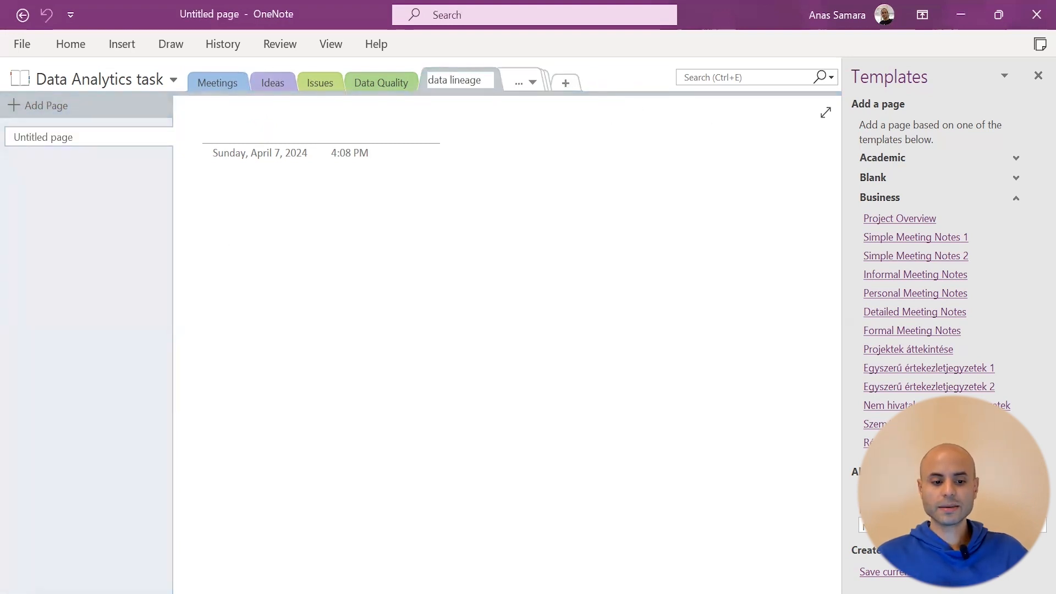
pyautogui.write('ata lineage')
pyautogui.press('Return')
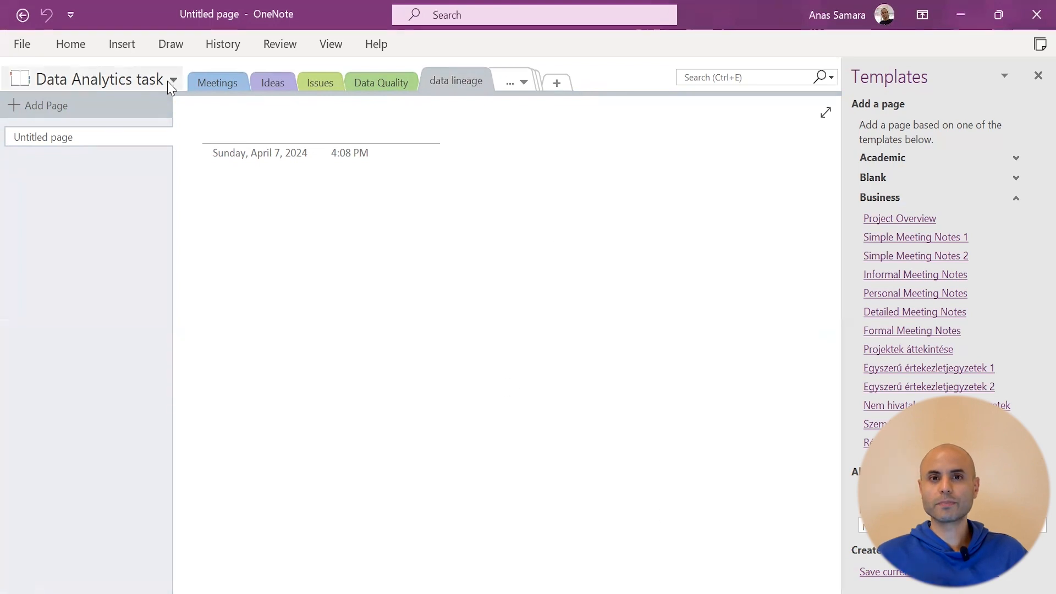
pyautogui.click(122, 44)
# Create a new notebook named 'new note book' through Add Notebook and Browse
pyautogui.click(91, 80)
pyautogui.click(83, 113)
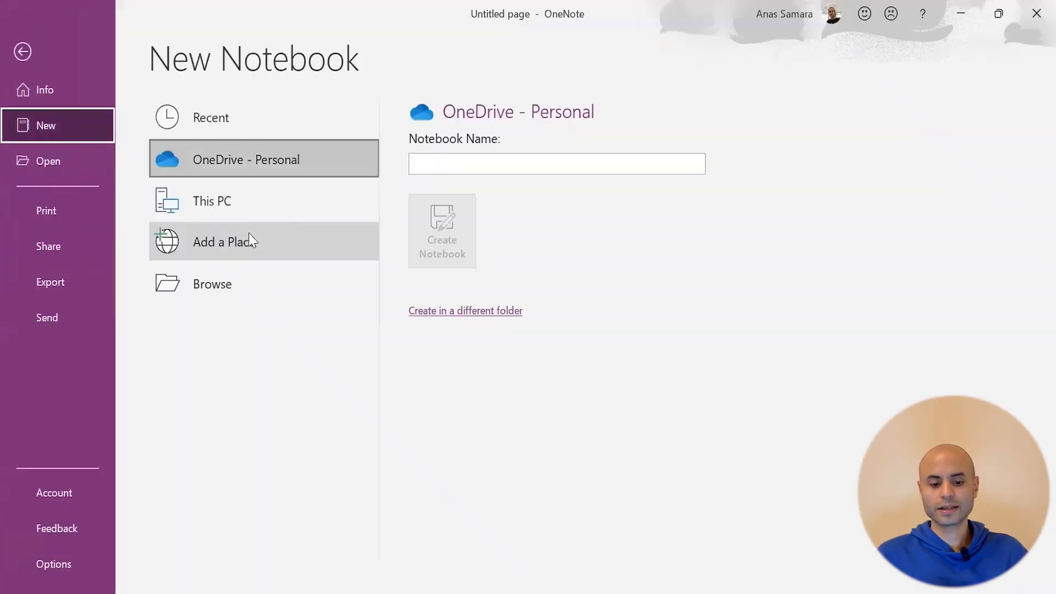
pyautogui.click(226, 284)
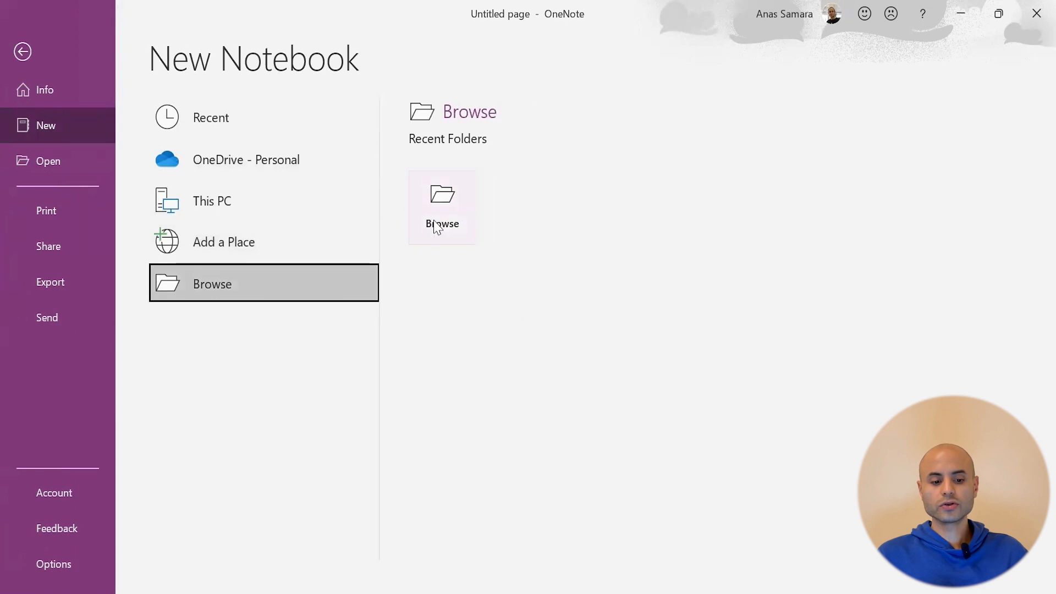
pyautogui.click(442, 209)
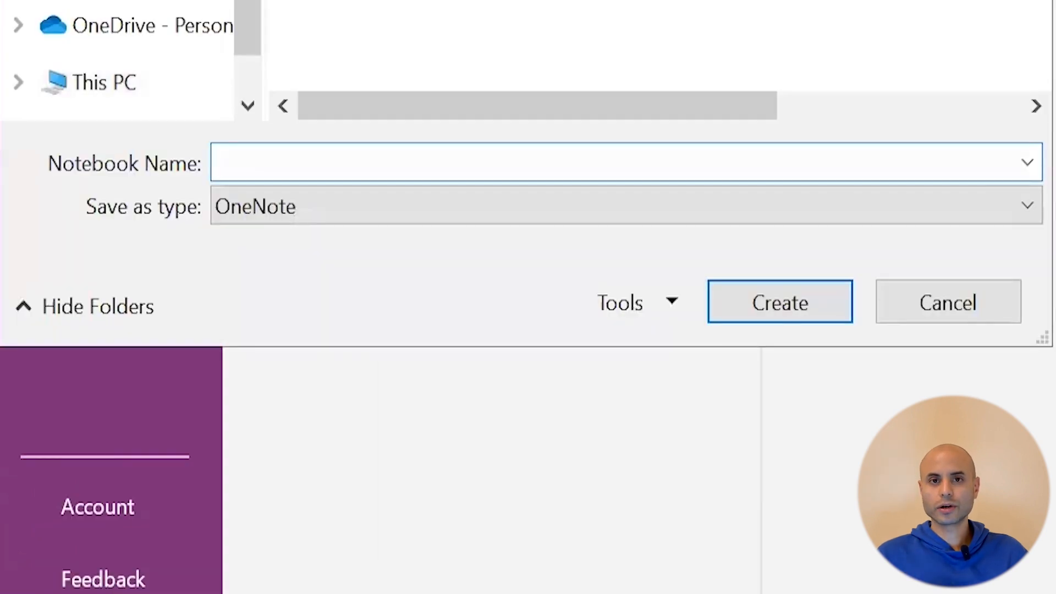
pyautogui.write('new note book')
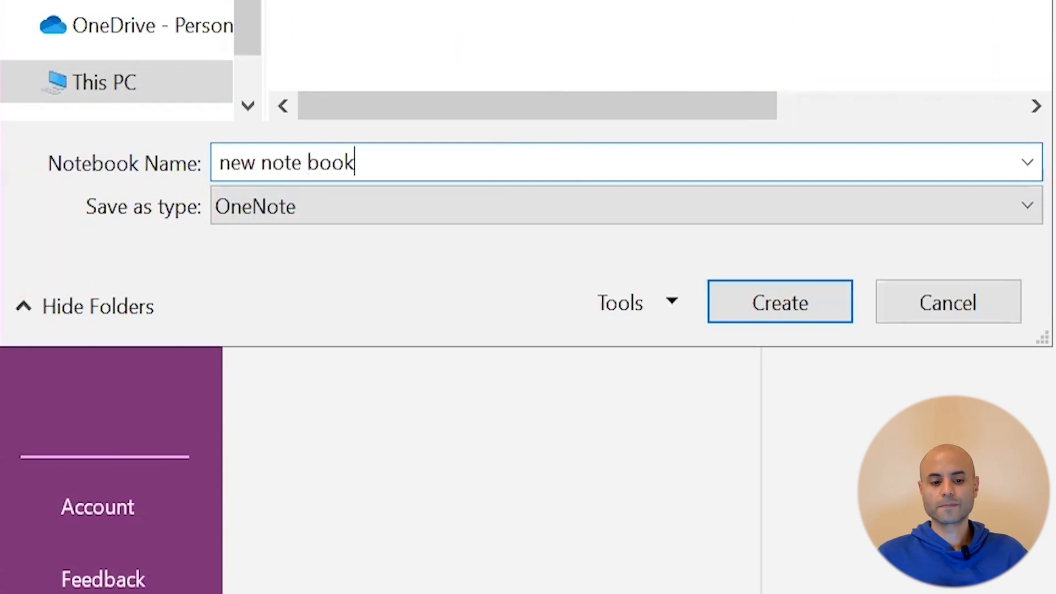
pyautogui.press('Return')
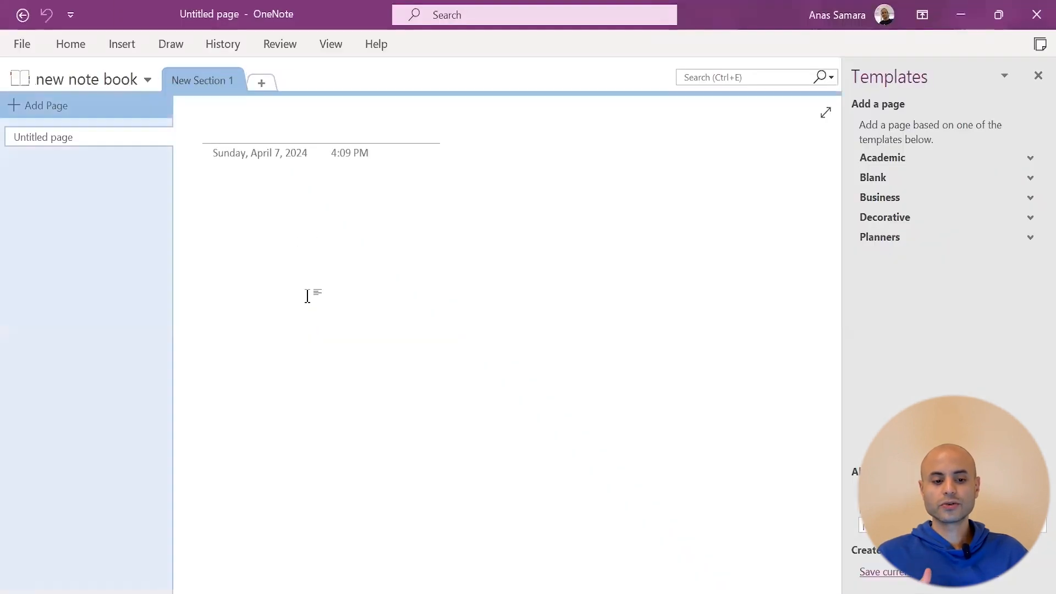
pyautogui.click(147, 80)
# Switch back to the Data Analytics task notebook and open the Mark page in Meetings
pyautogui.click(96, 175)
pyautogui.click(174, 79)
pyautogui.click(165, 143)
pyautogui.click(161, 79)
pyautogui.click(77, 173)
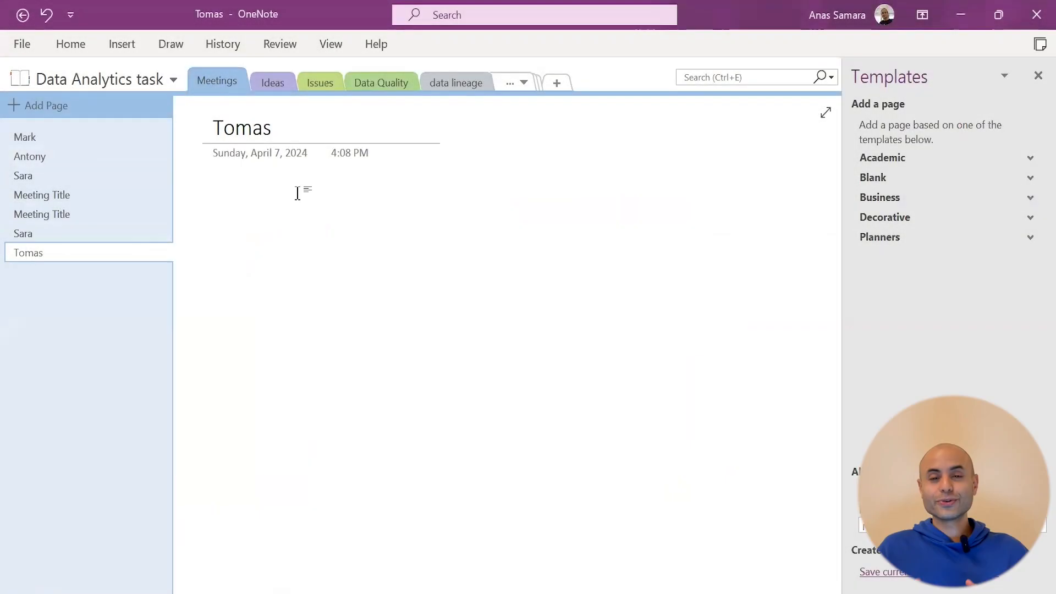
pyautogui.click(24, 137)
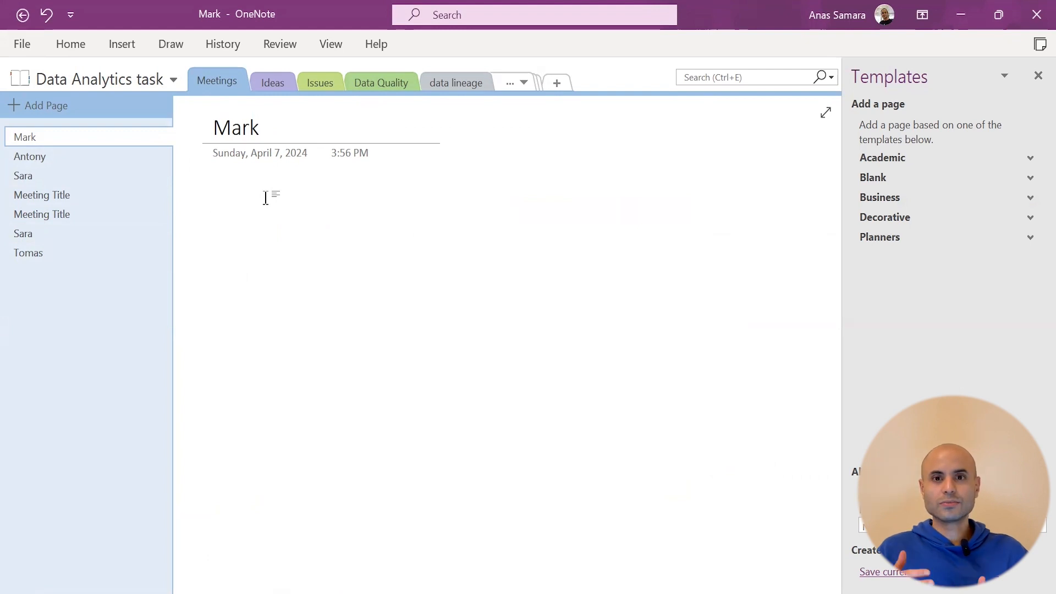
# Type the note about finding most valued customer segments by purchase volume and margins
pyautogui.write('We')
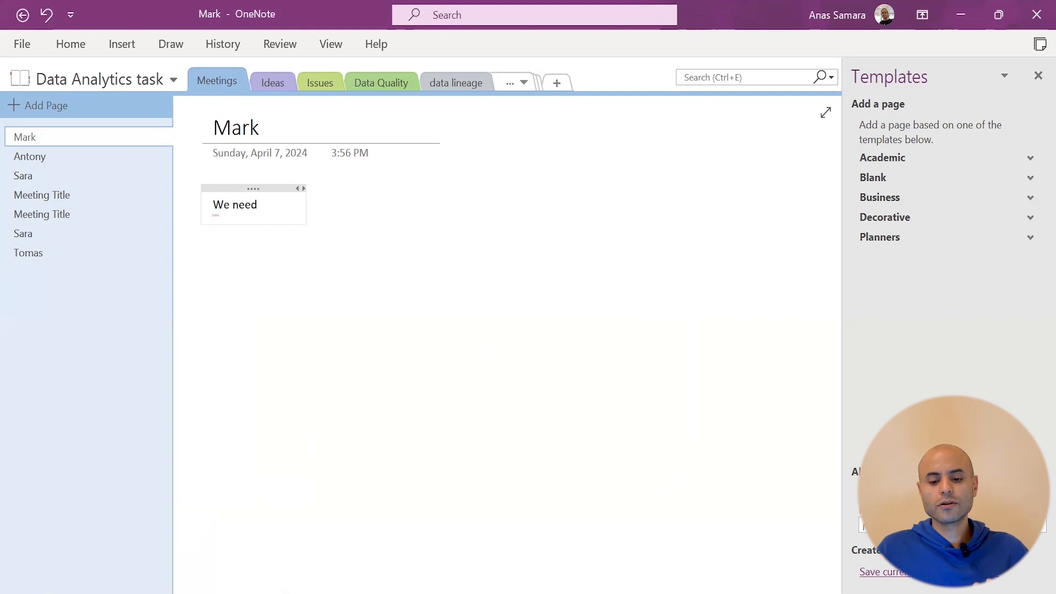
pyautogui.write(' need to look at different customer')
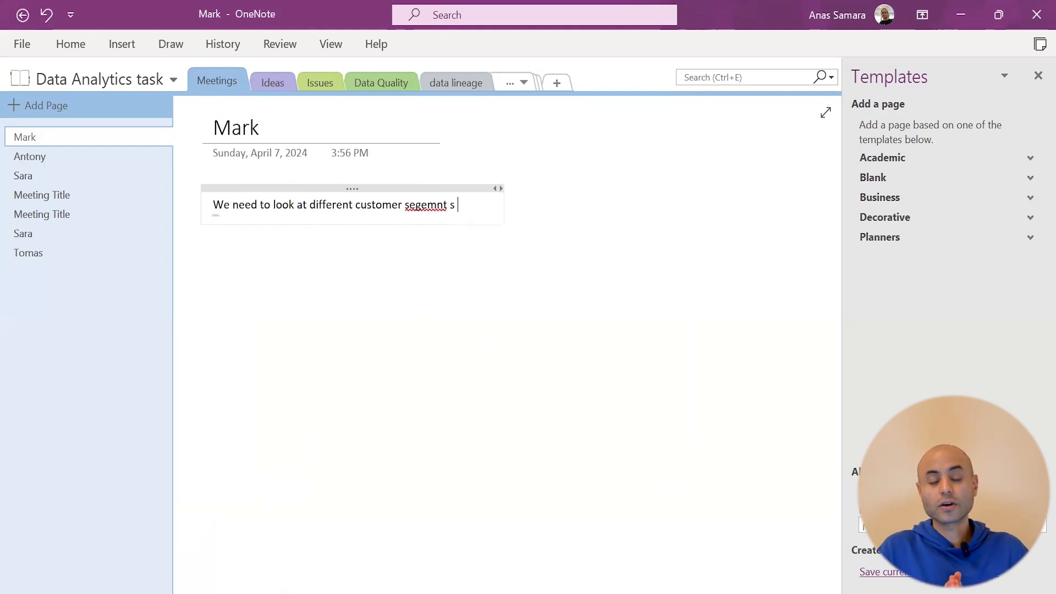
pyautogui.write(' segements to de')
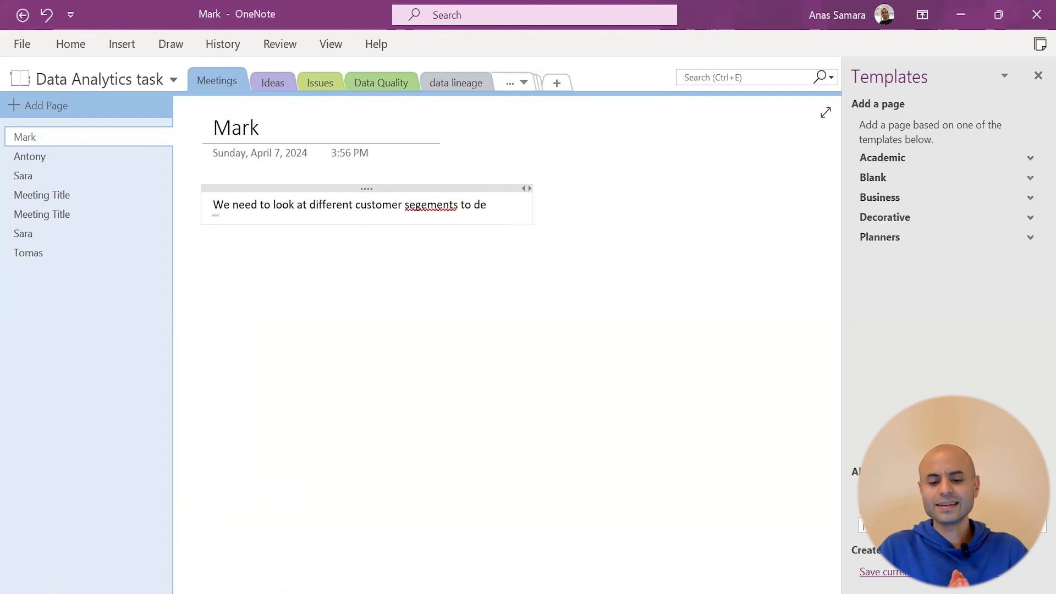
pyautogui.write('termine the different kinds ')
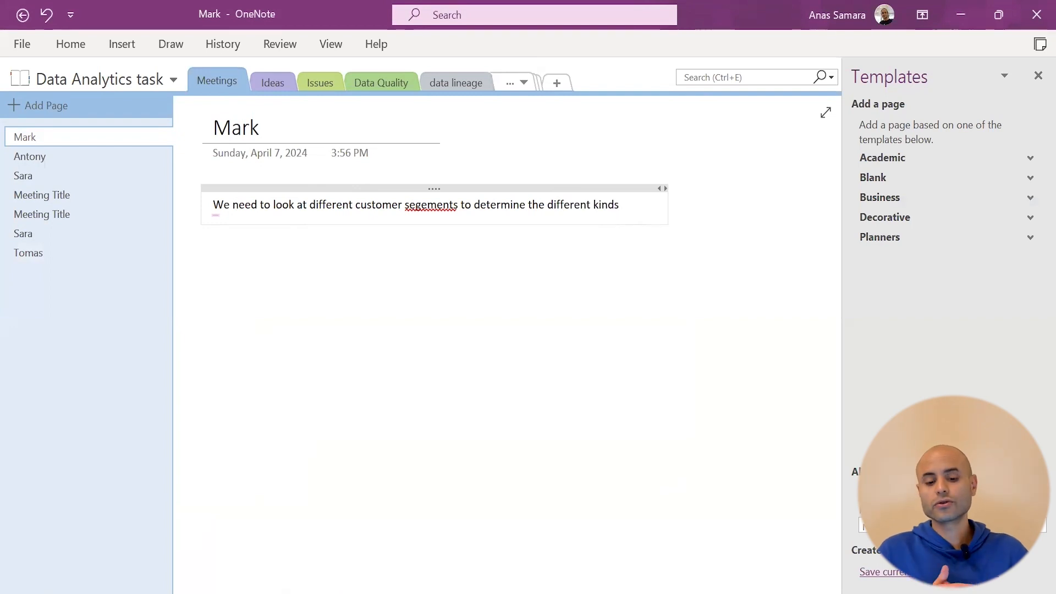
pyautogui.write('of most valued customers according to their purchase')
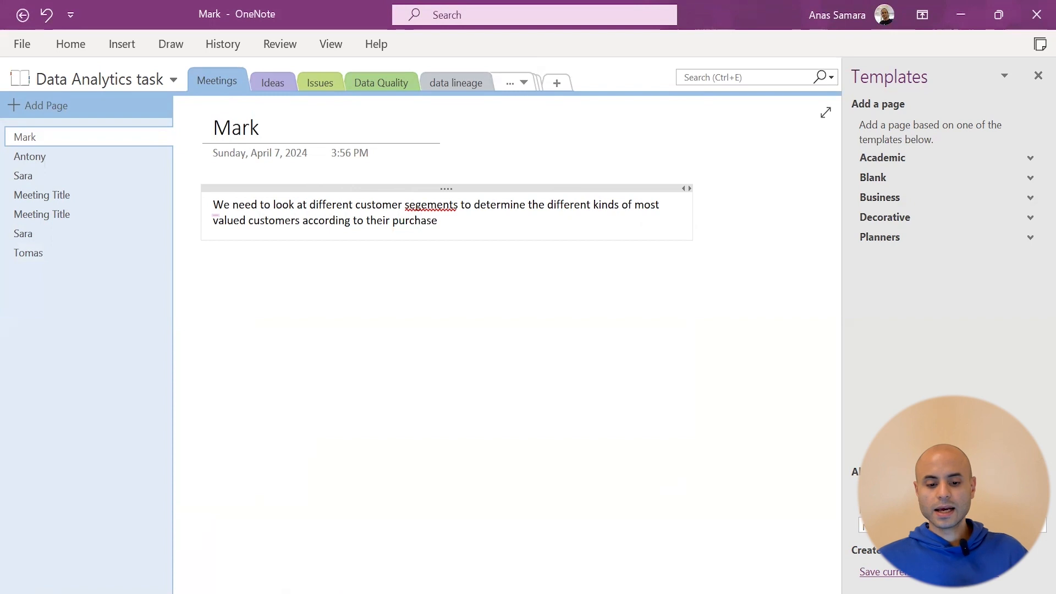
pyautogui.write('volume and according to')
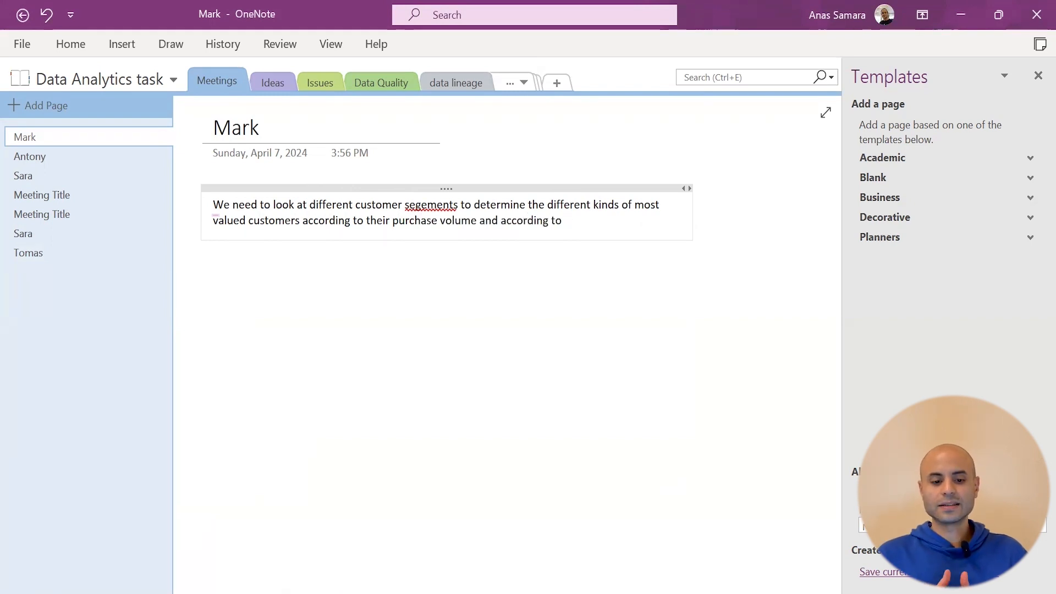
pyautogui.rightClick(400, 209)
# Correct the misspelling to 'segments' and keep the paragraph in Calibri after trying Agency FB
pyautogui.click(467, 208)
pyautogui.hotkey('ctrl', 'a')
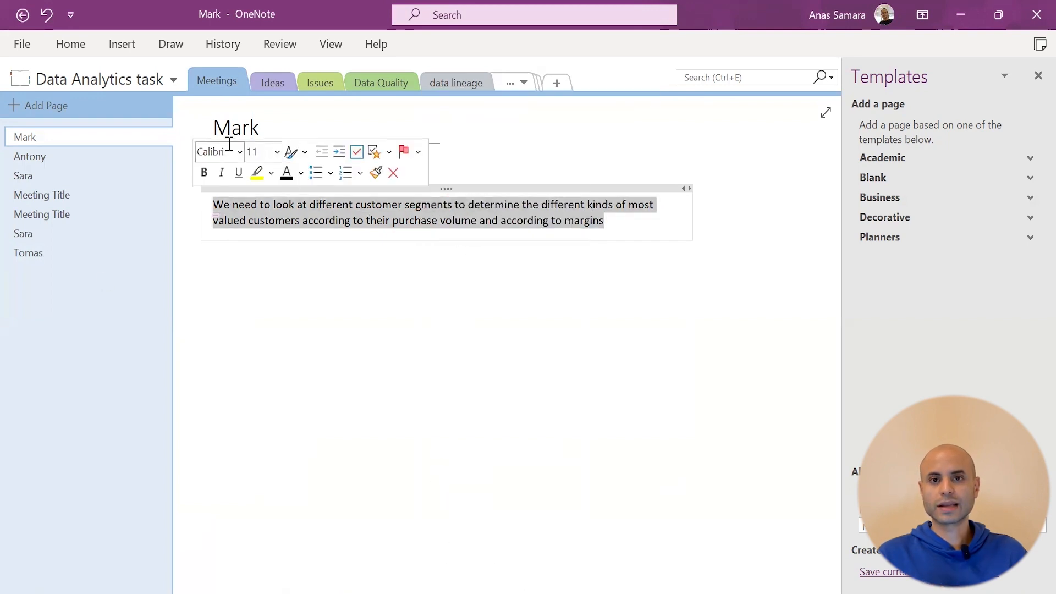
pyautogui.click(240, 152)
pyautogui.click(242, 250)
pyautogui.click(240, 152)
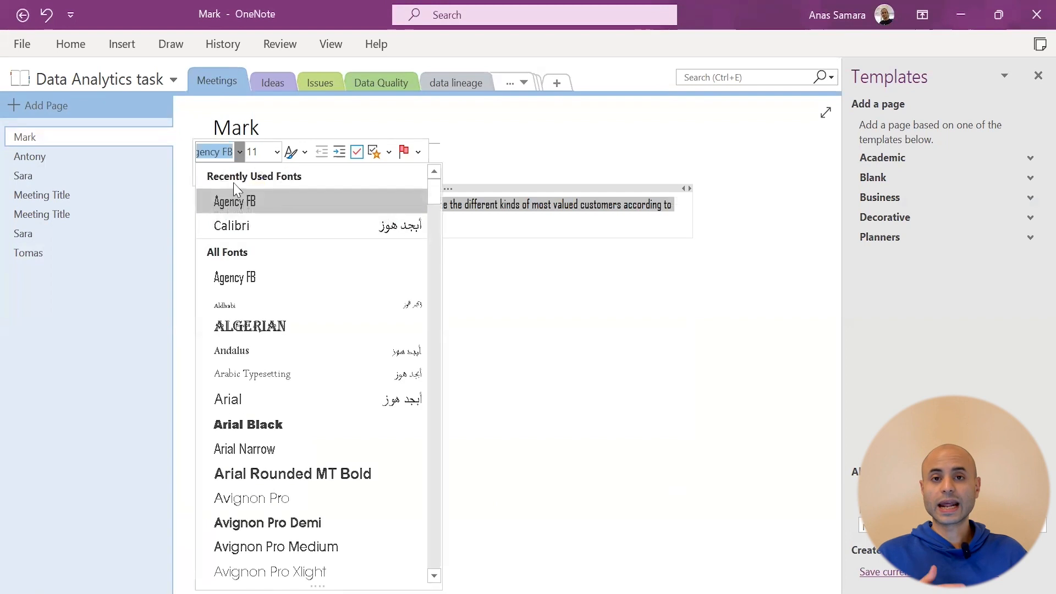
pyautogui.click(231, 226)
# Make the customer-segments paragraph bold with black text and a yellow highlight
pyautogui.click(300, 173)
pyautogui.click(347, 245)
pyautogui.click(204, 173)
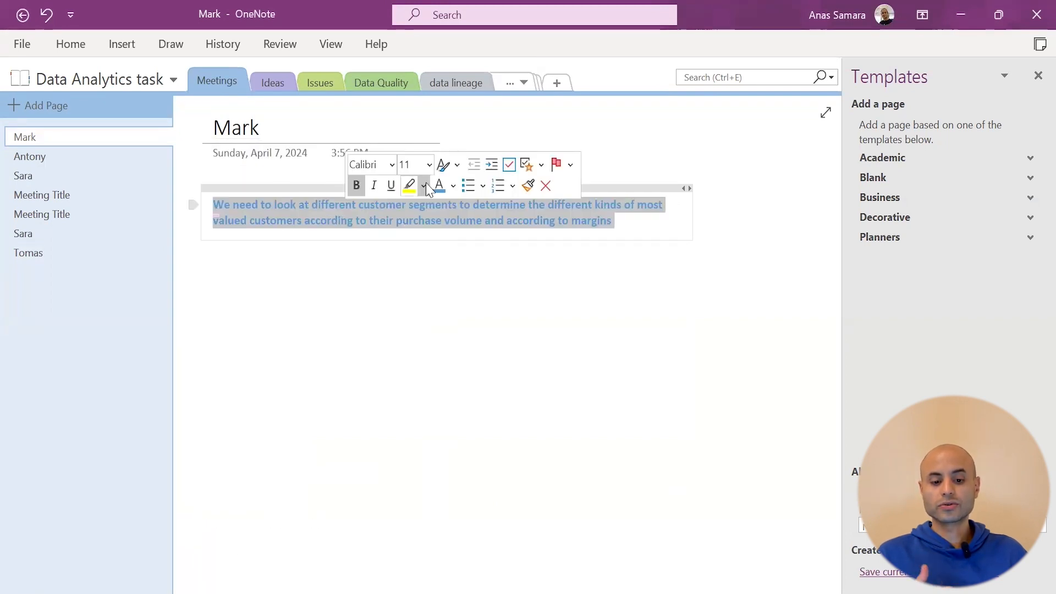
pyautogui.click(453, 187)
pyautogui.click(464, 207)
pyautogui.click(414, 186)
pyautogui.click(576, 251)
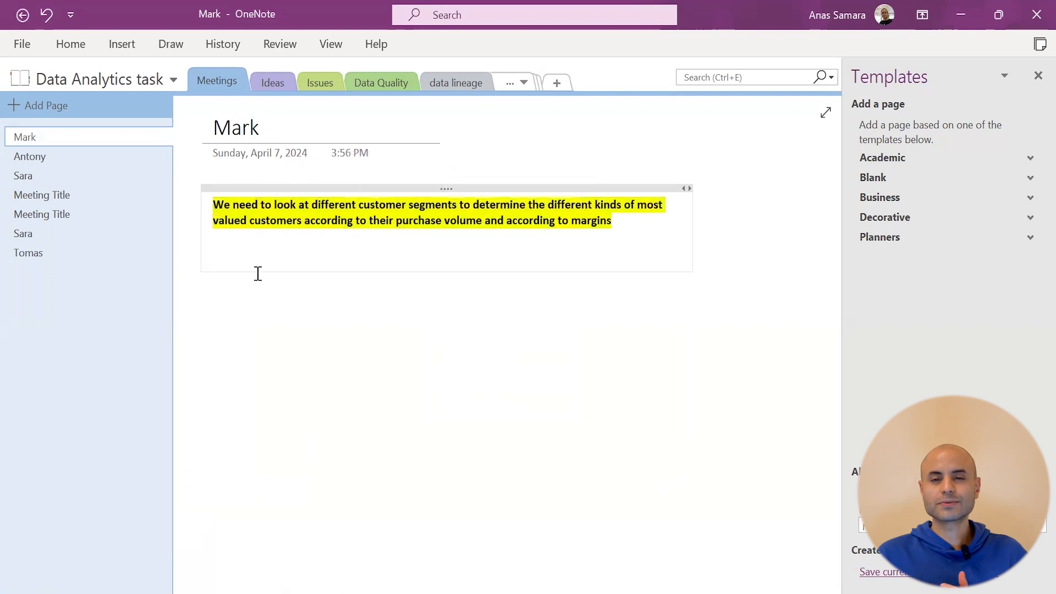
# Add separate notes 'Write a new section' and 'write here' lower on the page
pyautogui.click(252, 370)
pyautogui.write('Write a new section')
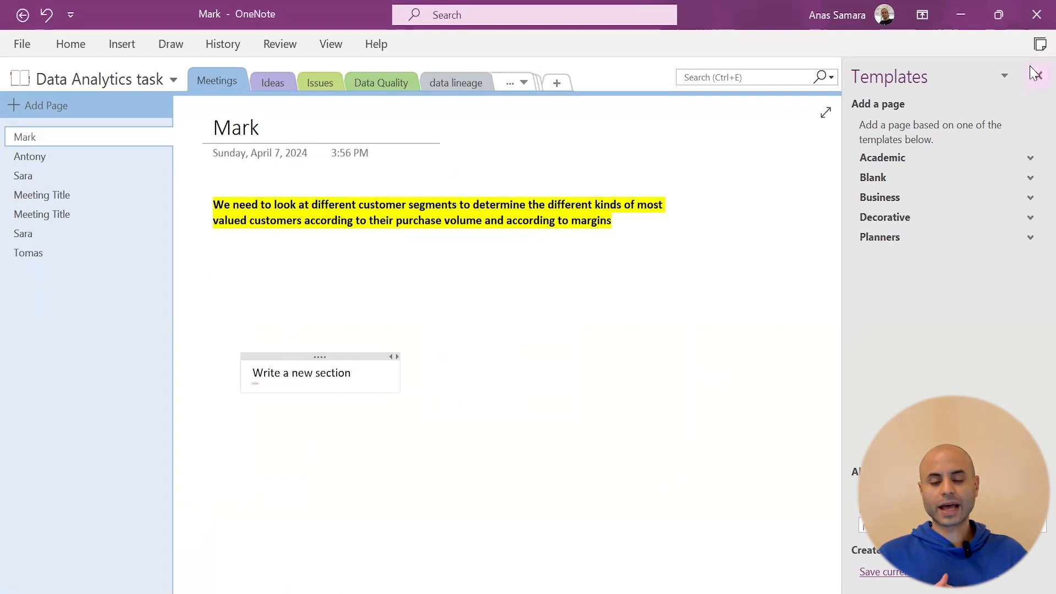
pyautogui.click(1036, 74)
pyautogui.scroll(-5, 426, 213)
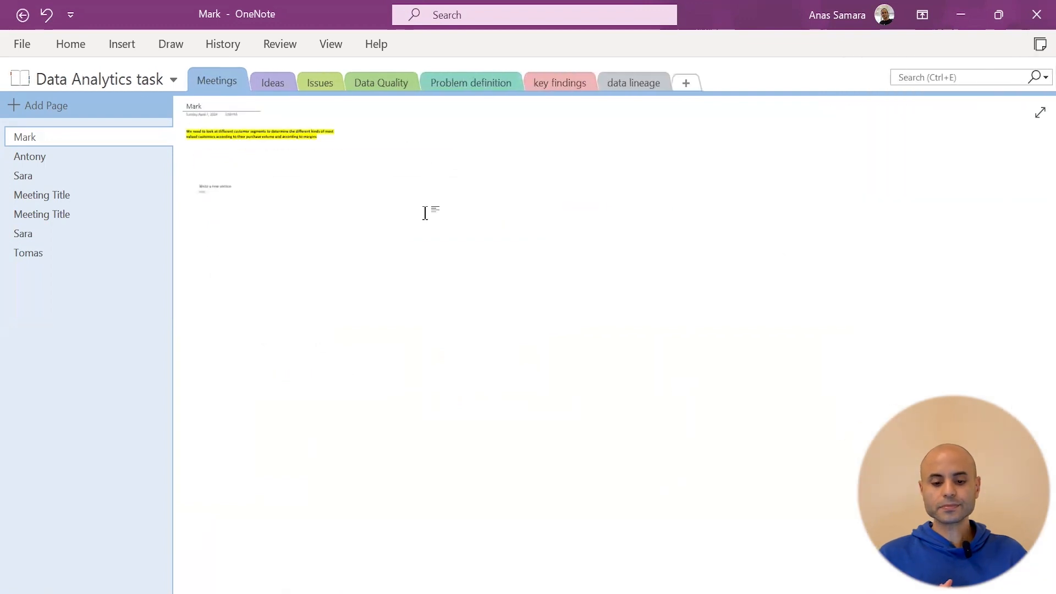
pyautogui.write('write here')
# Scroll back up and select the whole highlighted customer-segments paragraph
pyautogui.scroll(5, 479, 167)
pyautogui.scroll(1, 500, 189)
pyautogui.moveTo(473, 587); pyautogui.dragTo(303, 550)
pyautogui.scroll(1, 421, 418)
pyautogui.doubleClick(499, 187)
pyautogui.doubleClick(488, 194)
pyautogui.tripleClick(508, 192)
pyautogui.click(556, 246)
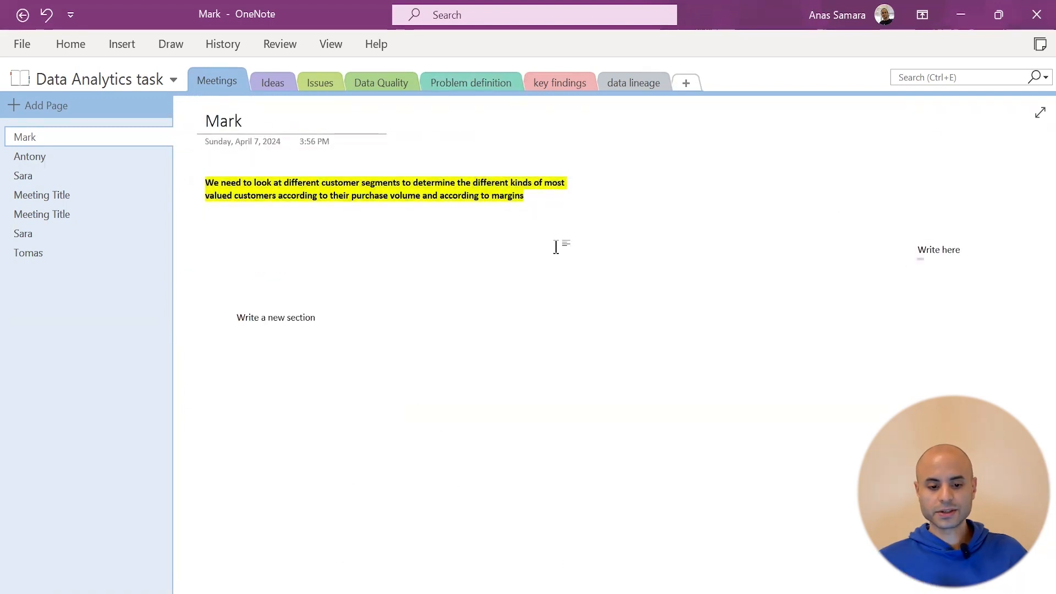
pyautogui.tripleClick(494, 197)
# Apply the Heading 4 style to the customer-segments paragraph
pyautogui.rightClick(491, 197)
pyautogui.moveTo(544, 422)
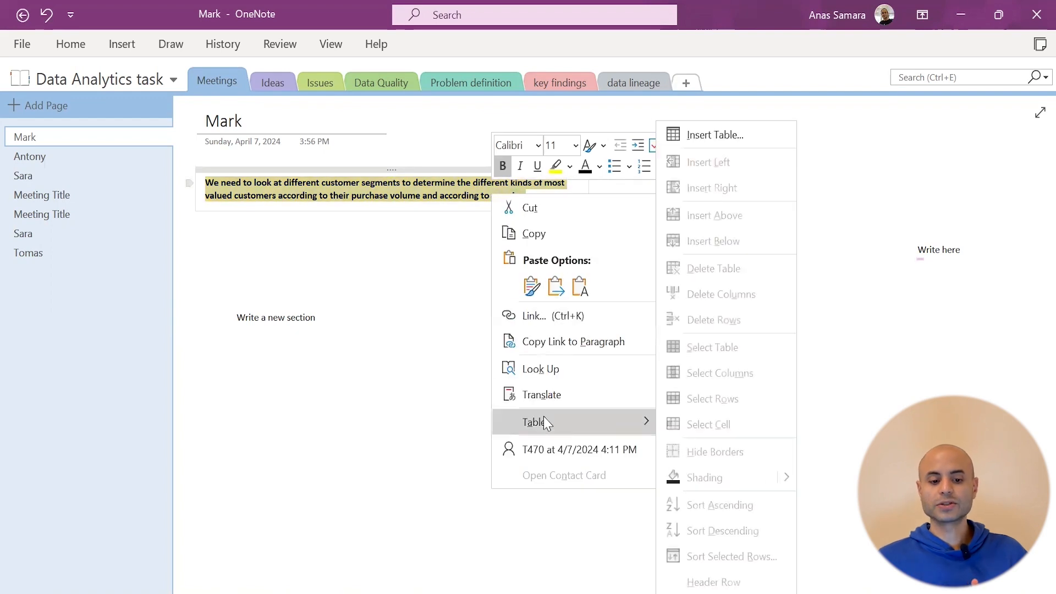
pyautogui.press('Escape')
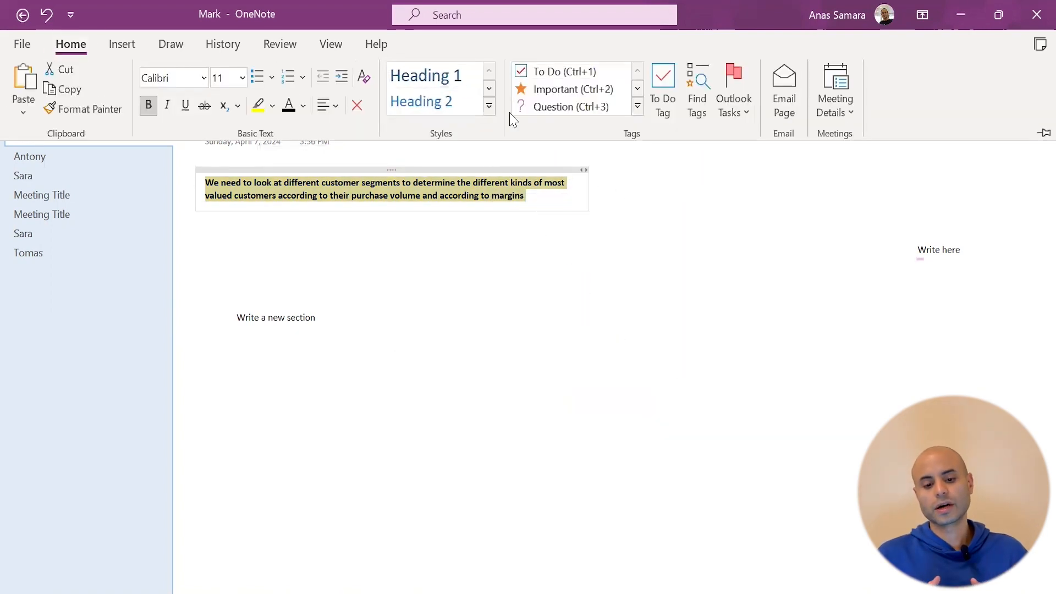
pyautogui.click(484, 106)
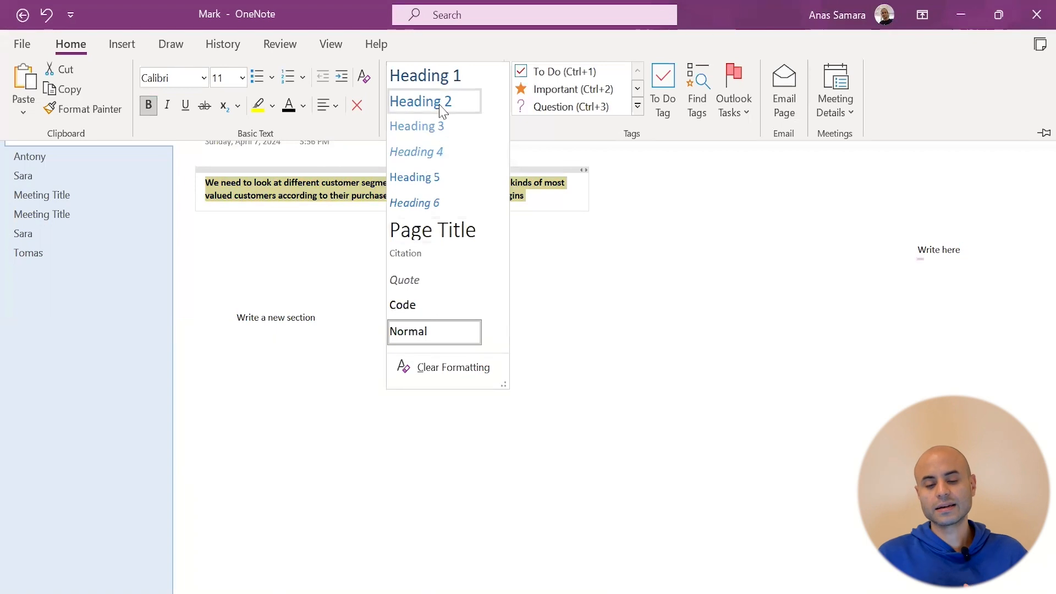
pyautogui.click(420, 124)
pyautogui.click(488, 106)
pyautogui.click(426, 153)
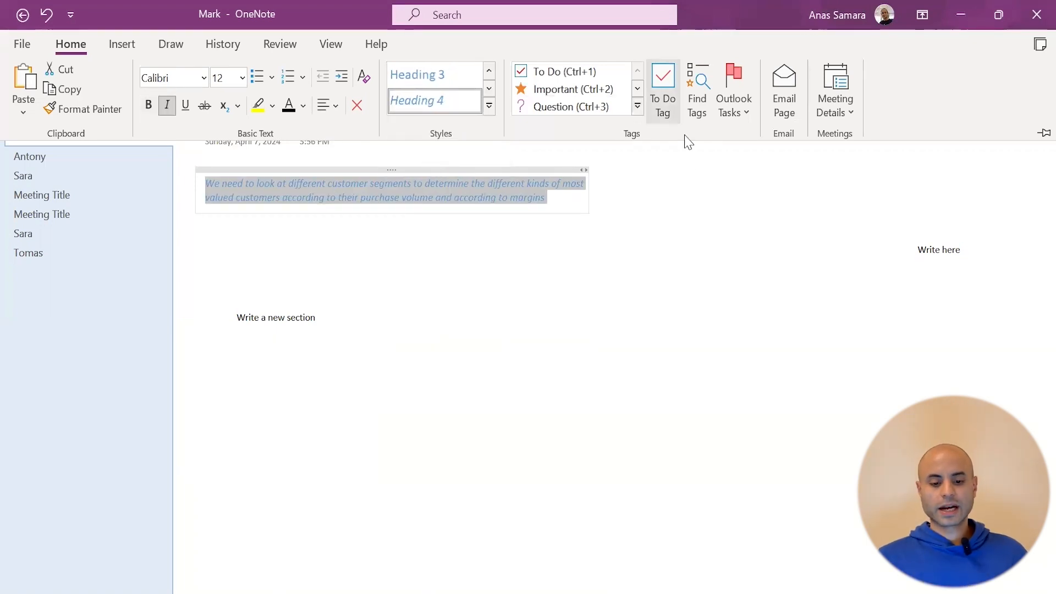
# Centre the paragraph, leave it unindented, and make it a bullet point
pyautogui.click(328, 105)
pyautogui.click(360, 156)
pyautogui.click(346, 79)
pyautogui.click(346, 79)
pyautogui.click(346, 79)
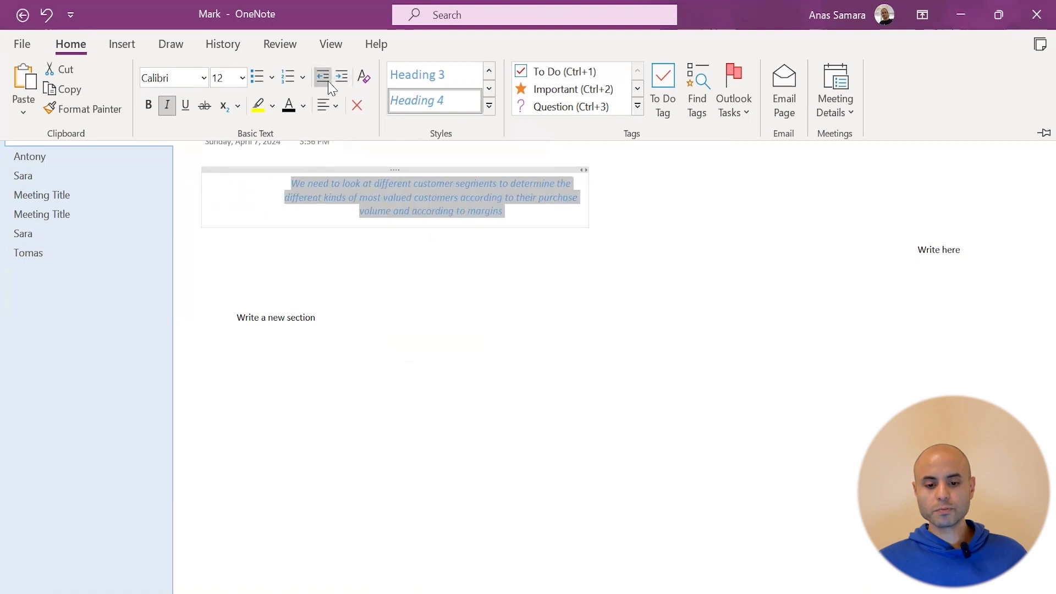
pyautogui.click(329, 84)
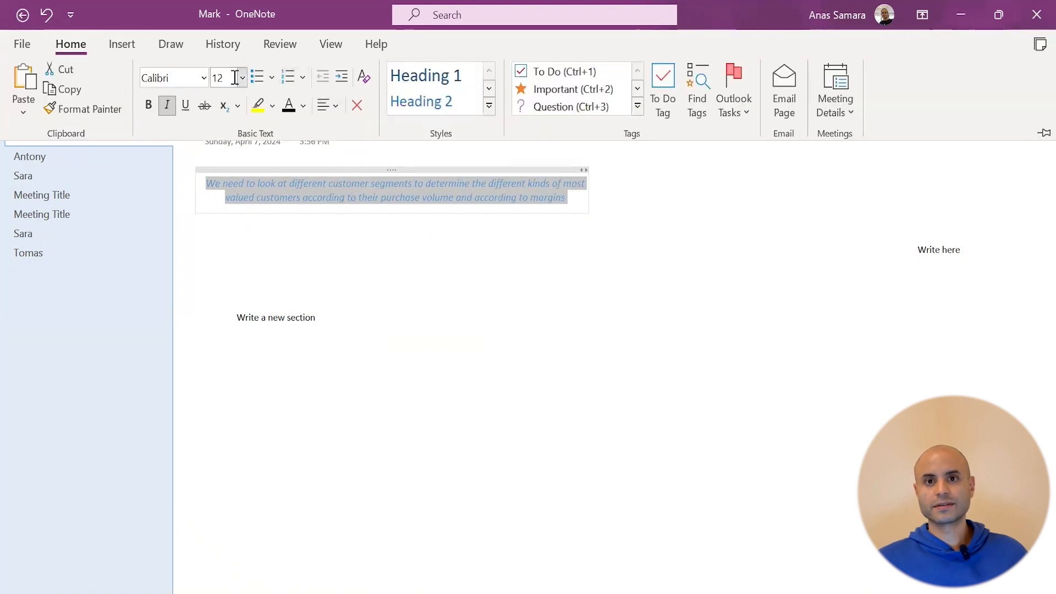
pyautogui.click(257, 78)
pyautogui.click(124, 46)
# Put the paragraph in a 4x3 table and insert the purple-sky 'Background' online picture
pyautogui.click(70, 91)
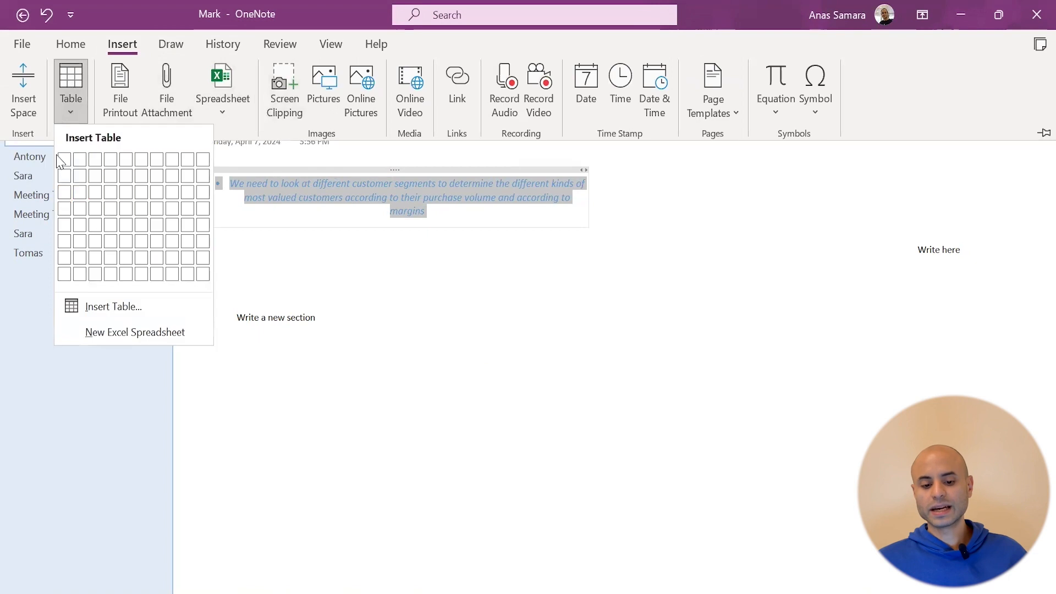
pyautogui.click(111, 192)
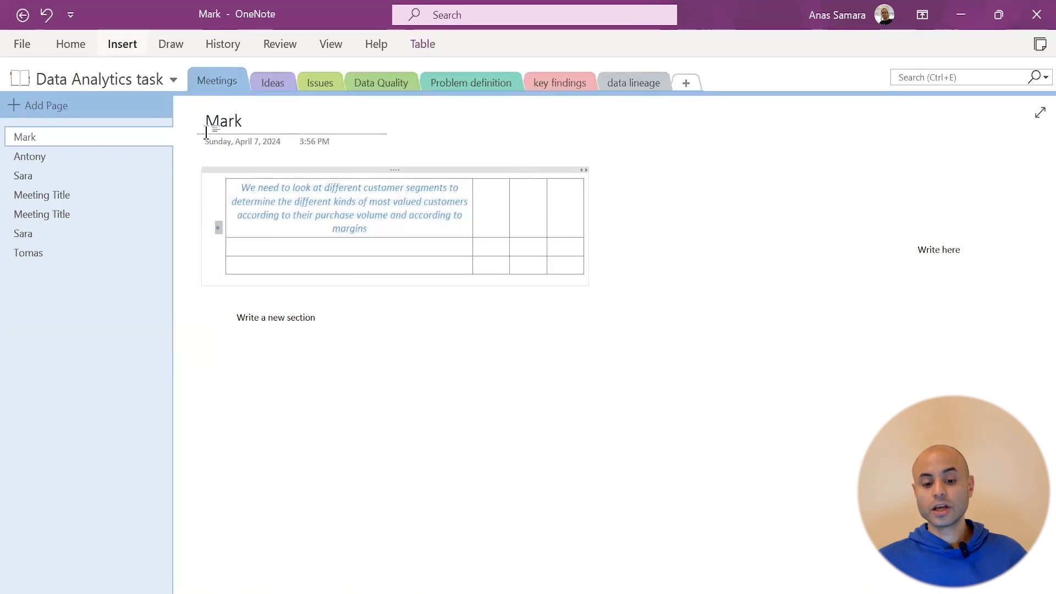
pyautogui.click(130, 50)
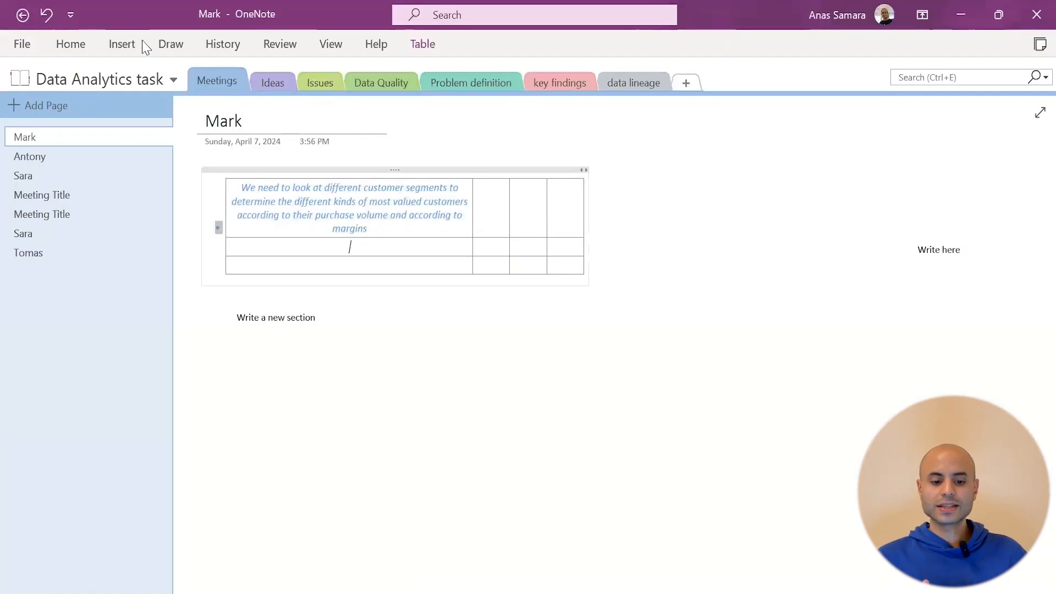
pyautogui.click(124, 45)
pyautogui.click(360, 101)
pyautogui.click(638, 340)
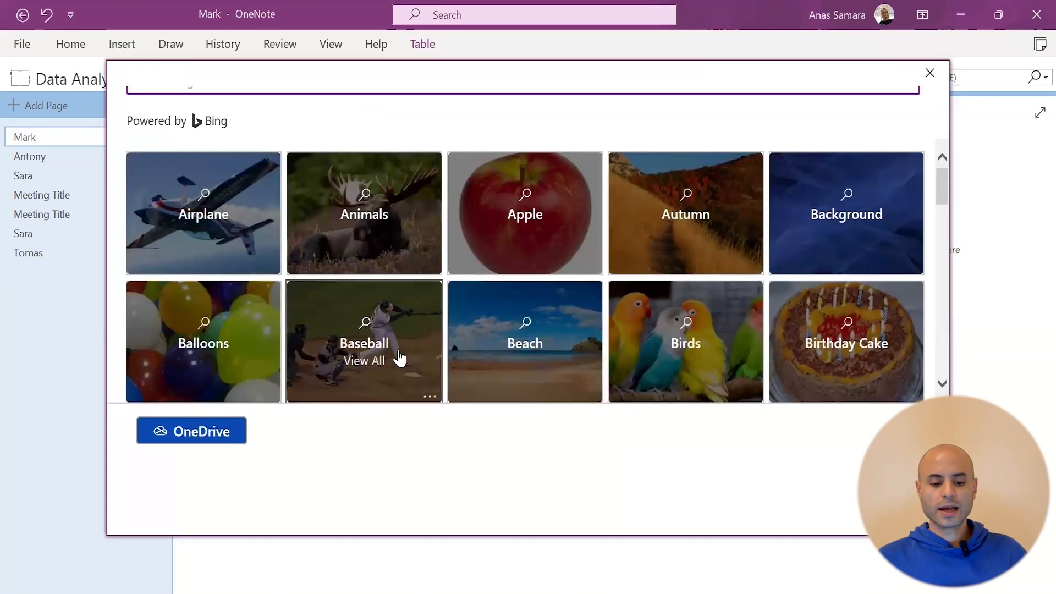
pyautogui.click(841, 245)
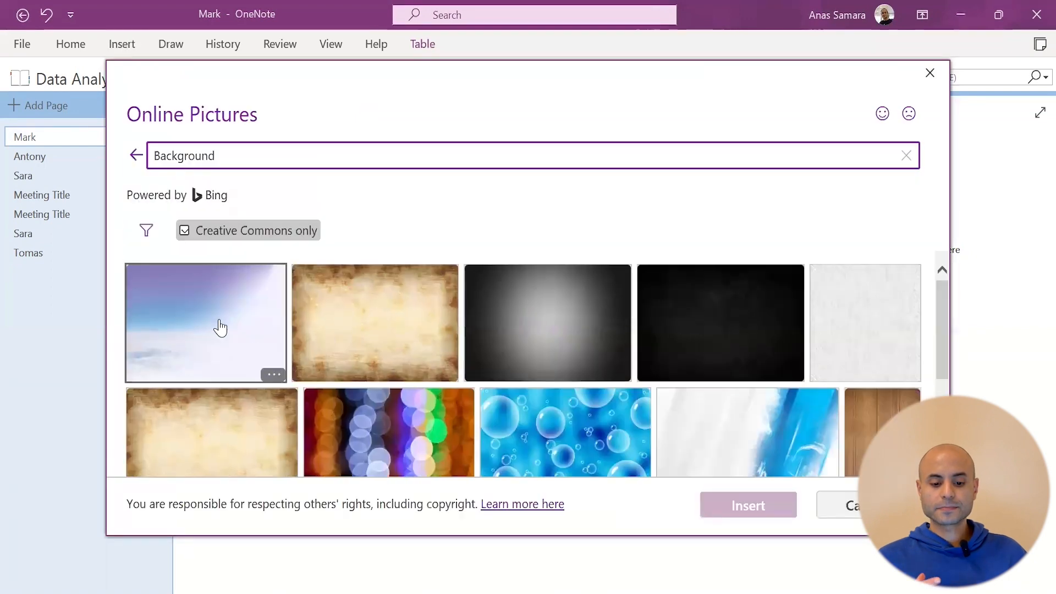
pyautogui.doubleClick(220, 328)
# Move the table to the lower right of the Mark page
pyautogui.moveTo(301, 171); pyautogui.dragTo(761, 255)
pyautogui.click(268, 203)
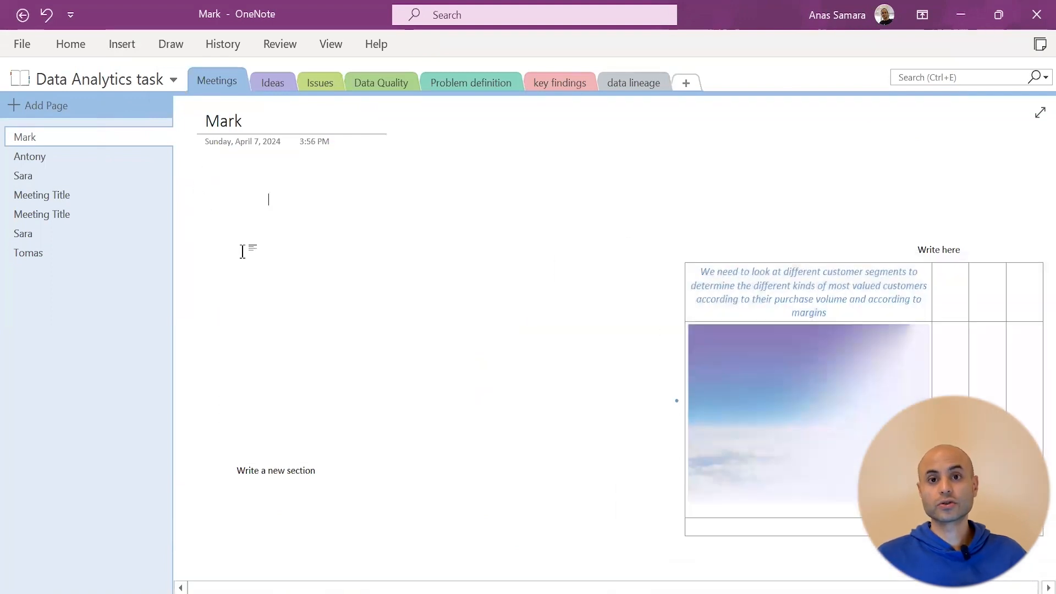
pyautogui.scroll(-3, 445, 280)
pyautogui.scroll(3, 412, 237)
pyautogui.scroll(-1, 389, 199)
pyautogui.moveTo(707, 588); pyautogui.dragTo(539, 587)
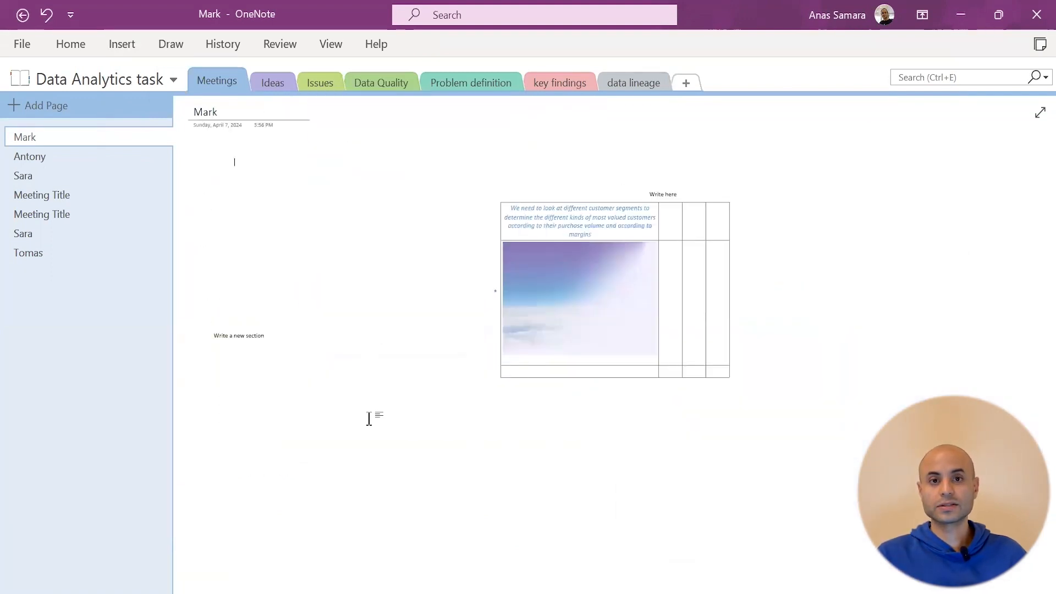
# Paste the YouTube URL for 'ULTIMATE 10 Power BI Hacks you SHOULD know today' into Online Video and insert it
pyautogui.click(121, 44)
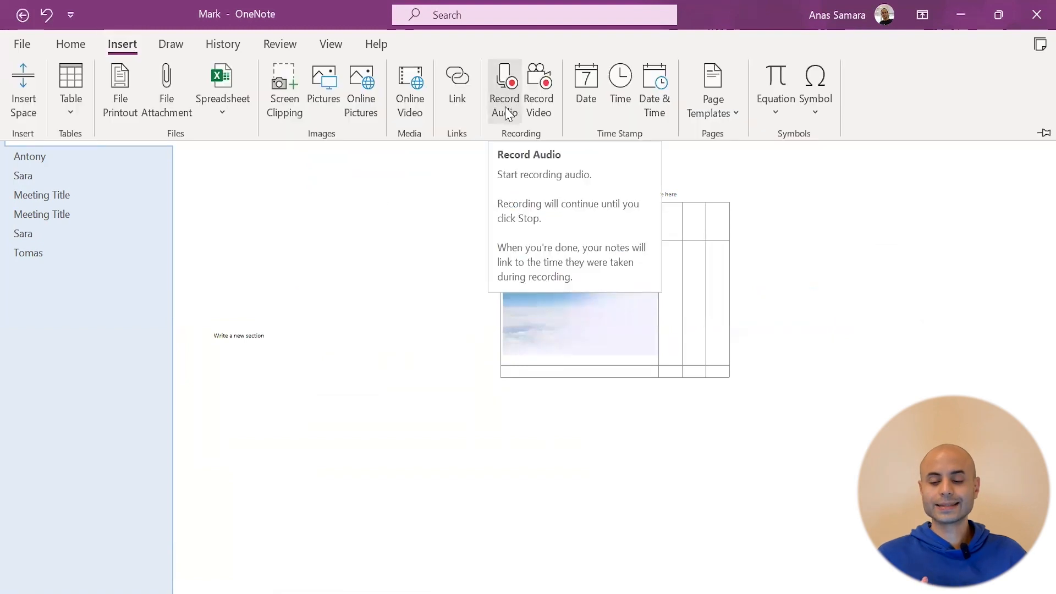
pyautogui.click(467, 99)
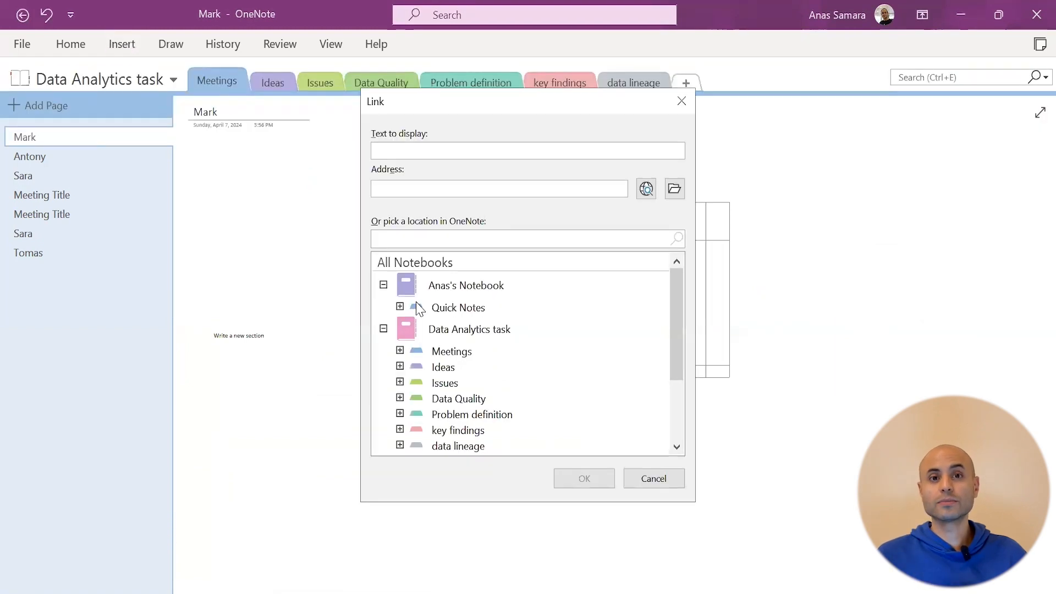
pyautogui.click(682, 103)
pyautogui.click(410, 88)
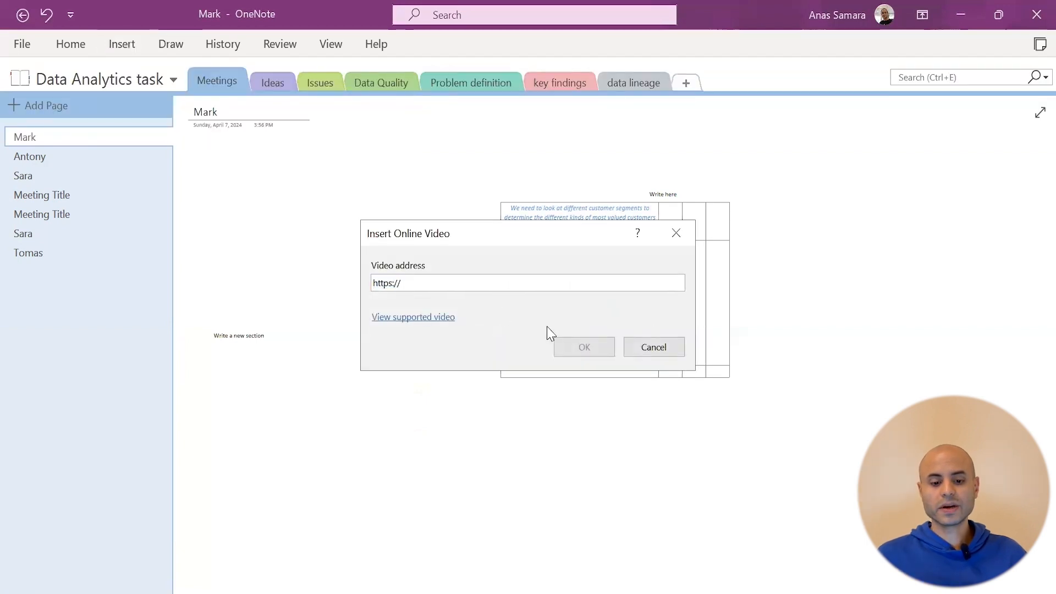
pyautogui.hotkey('ctrl', 'v')
pyautogui.click(584, 347)
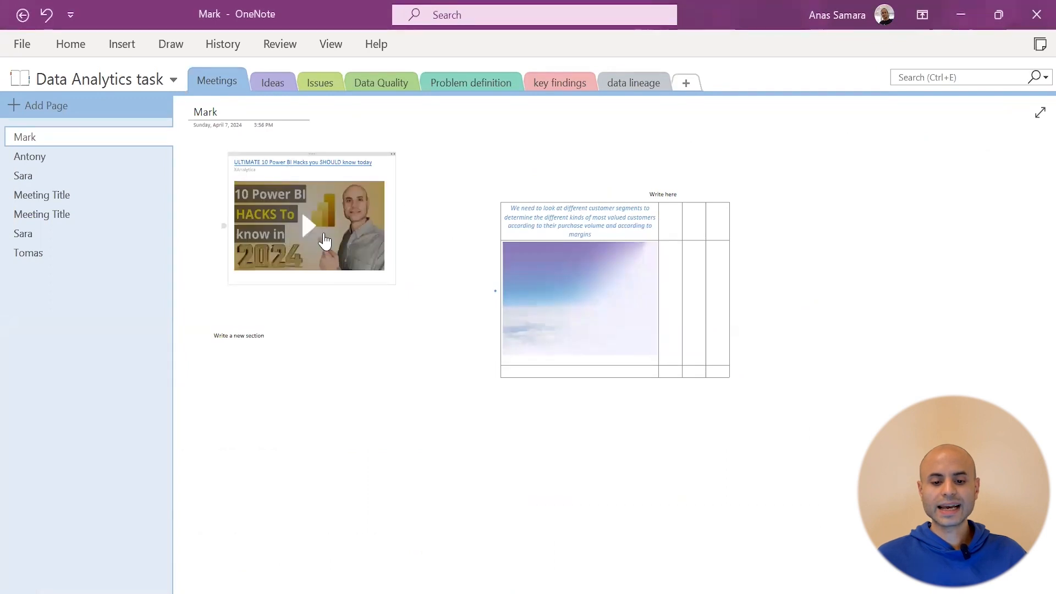
# Play the embedded Power BI hacks video, pausing it once and resuming
pyautogui.scroll(4, 267, 170)
pyautogui.scroll(2, 266, 170)
pyautogui.click(352, 281)
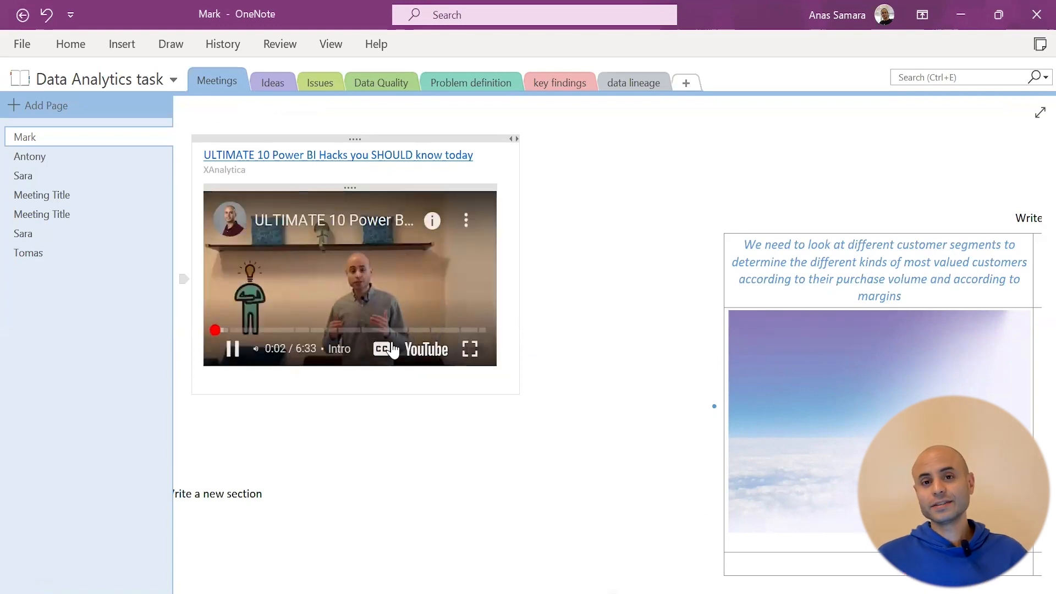
pyautogui.click(233, 354)
pyautogui.click(229, 352)
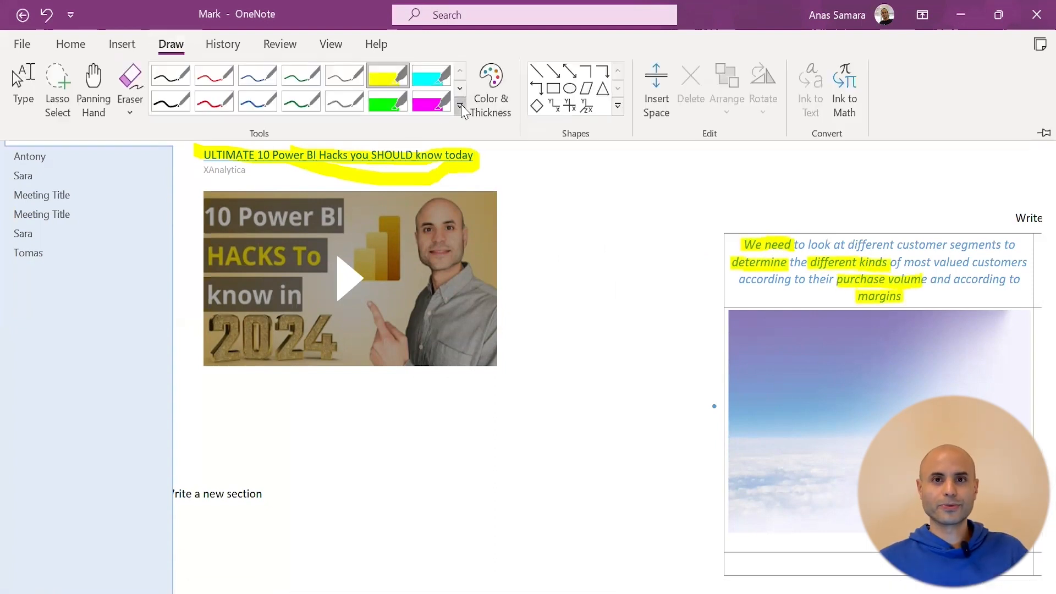
# Handwrite 'My name' with the thick blue pen and convert the ink to typed text
pyautogui.click(460, 106)
pyautogui.click(329, 171)
pyautogui.click(22, 88)
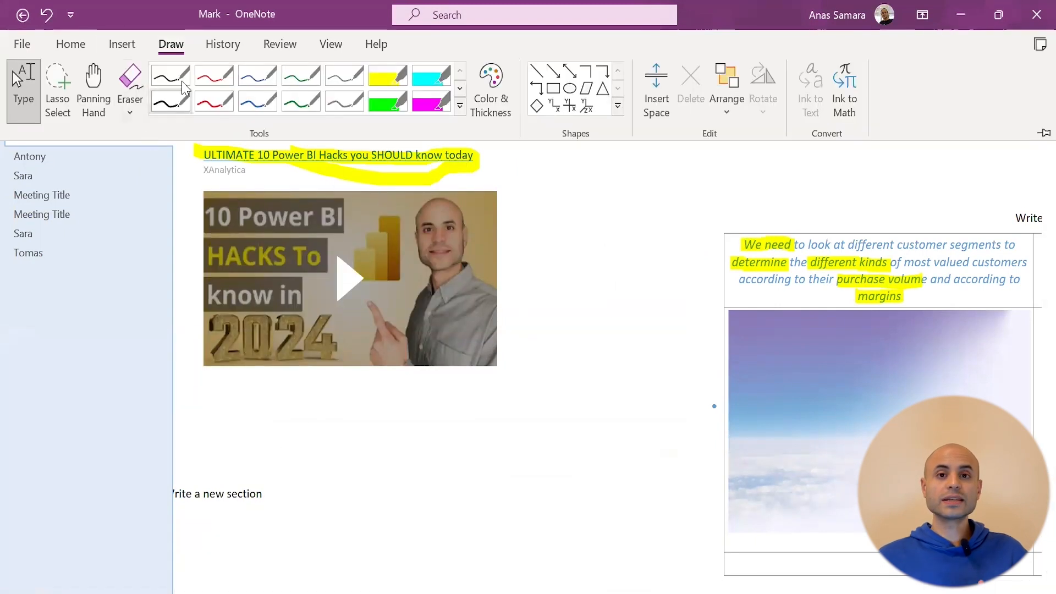
pyautogui.click(181, 80)
pyautogui.click(171, 45)
pyautogui.click(258, 101)
pyautogui.moveTo(257, 446)
pyautogui.mouseDown()
pyautogui.moveTo(285, 450)
pyautogui.moveTo(298, 479)
pyautogui.mouseUp()
pyautogui.moveTo(345, 448); pyautogui.dragTo(366, 445)
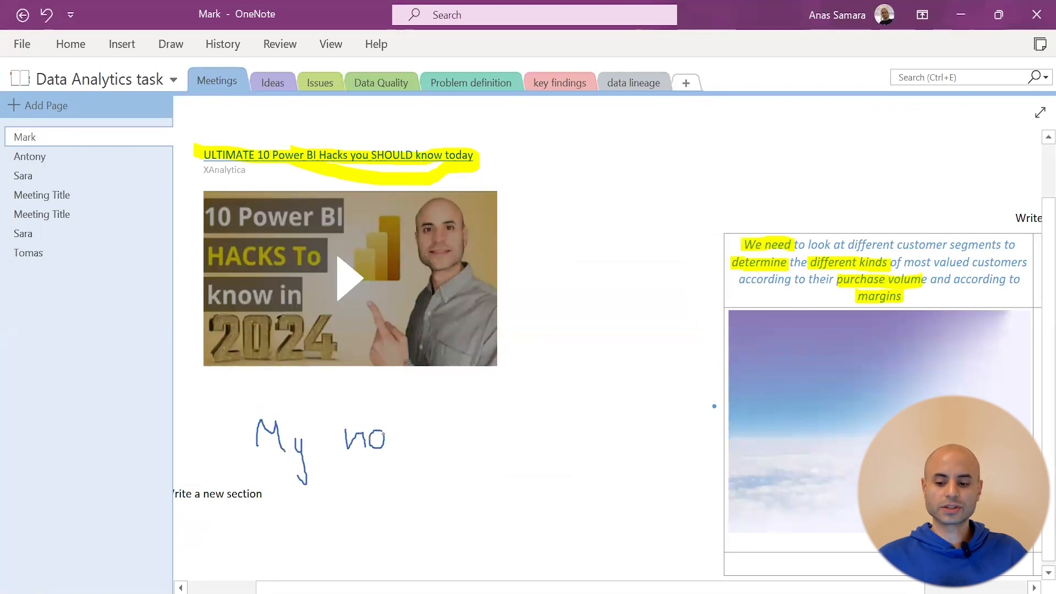
pyautogui.moveTo(434, 449); pyautogui.dragTo(436, 439)
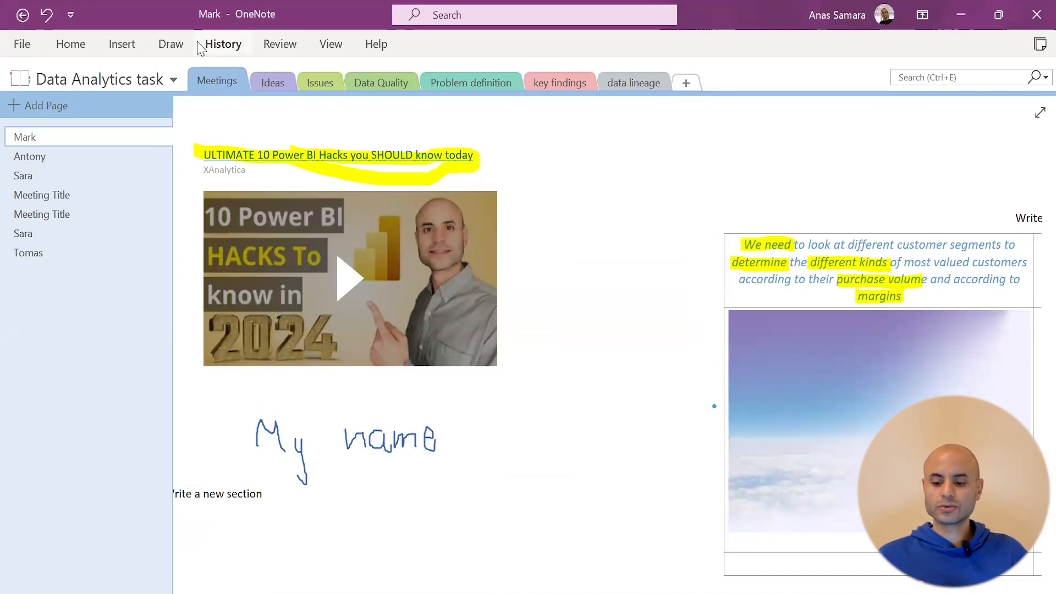
pyautogui.click(174, 54)
pyautogui.click(811, 88)
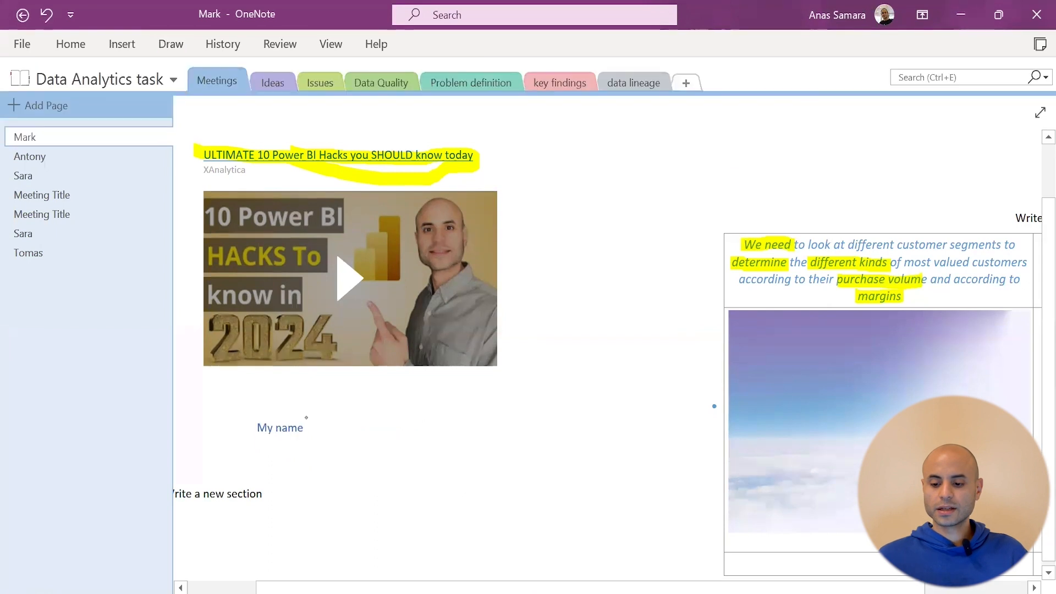
# Browse the Ideas, Issues, Data Quality, Problem definition, key findings and data lineage sections, then return to Meetings' Mark page
pyautogui.click(272, 82)
pyautogui.click(316, 82)
pyautogui.click(386, 82)
pyautogui.click(487, 83)
pyautogui.click(560, 82)
pyautogui.click(633, 82)
pyautogui.click(471, 83)
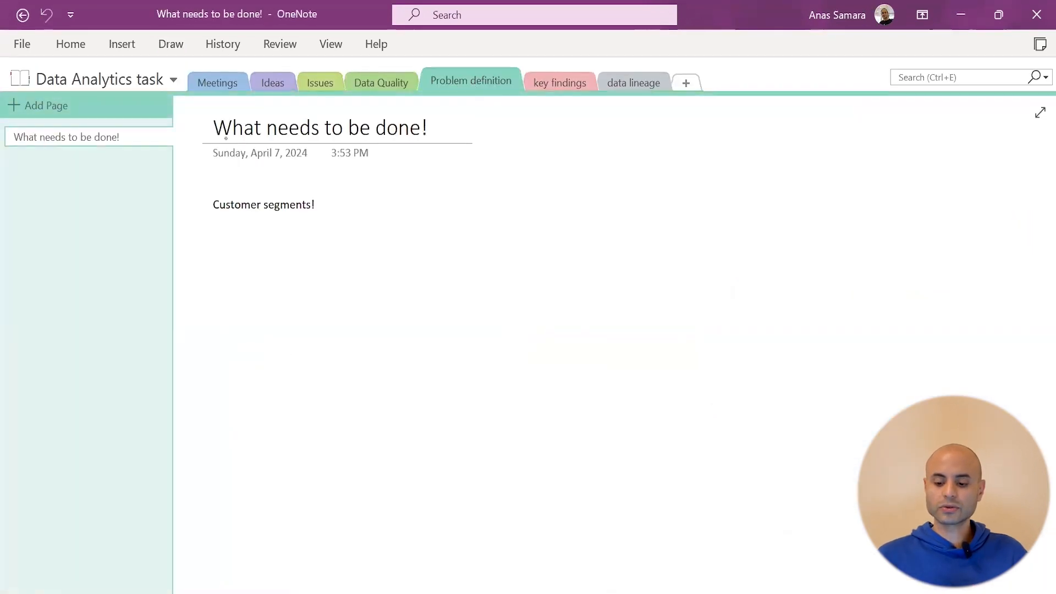
pyautogui.click(218, 81)
pyautogui.click(331, 44)
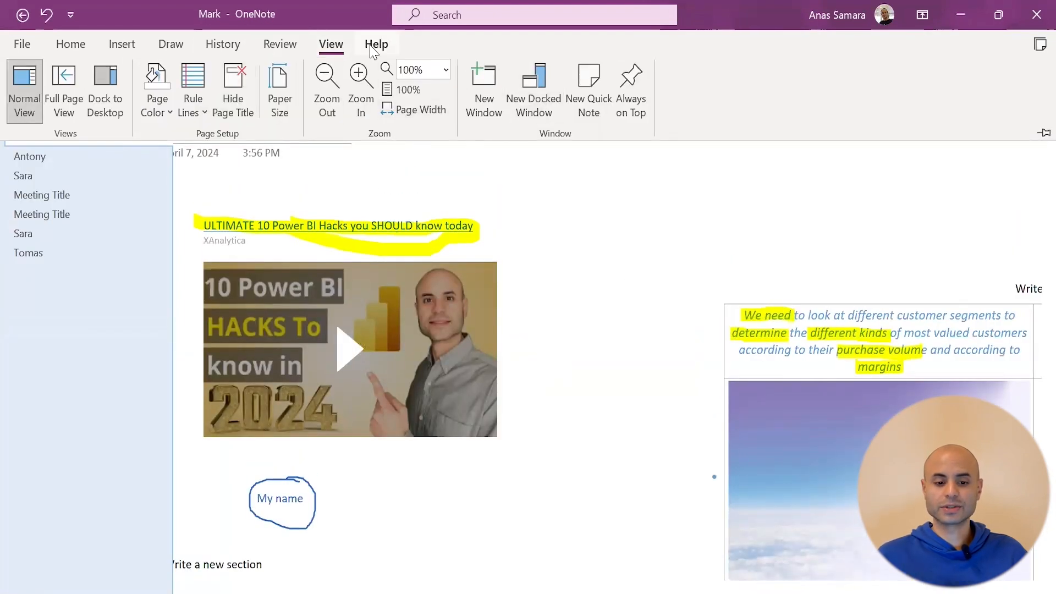
# Look through the Review tab's translation options without translating anything yet
pyautogui.click(278, 45)
pyautogui.click(237, 105)
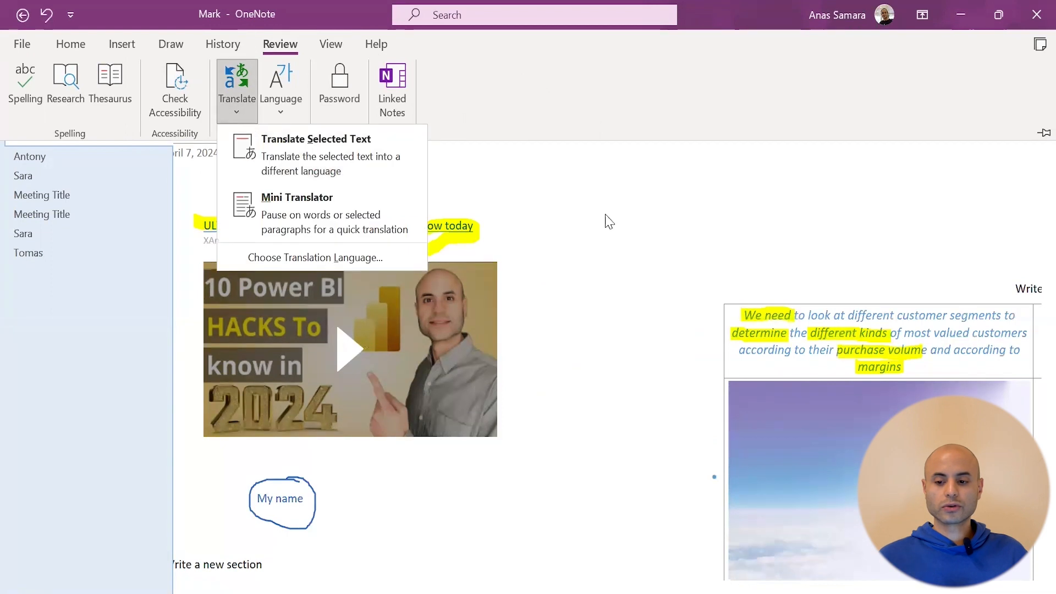
pyautogui.click(606, 220)
pyautogui.click(165, 46)
pyautogui.click(23, 78)
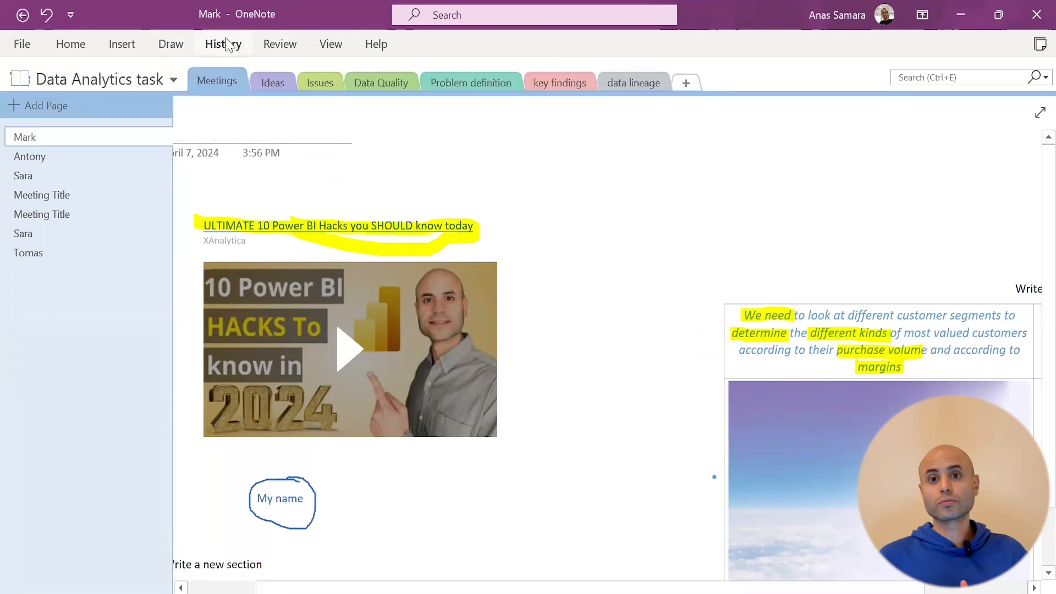
pyautogui.click(280, 45)
pyautogui.click(238, 102)
pyautogui.click(884, 365)
# Select the customer-segments paragraph and send it for translation
pyautogui.click(933, 367)
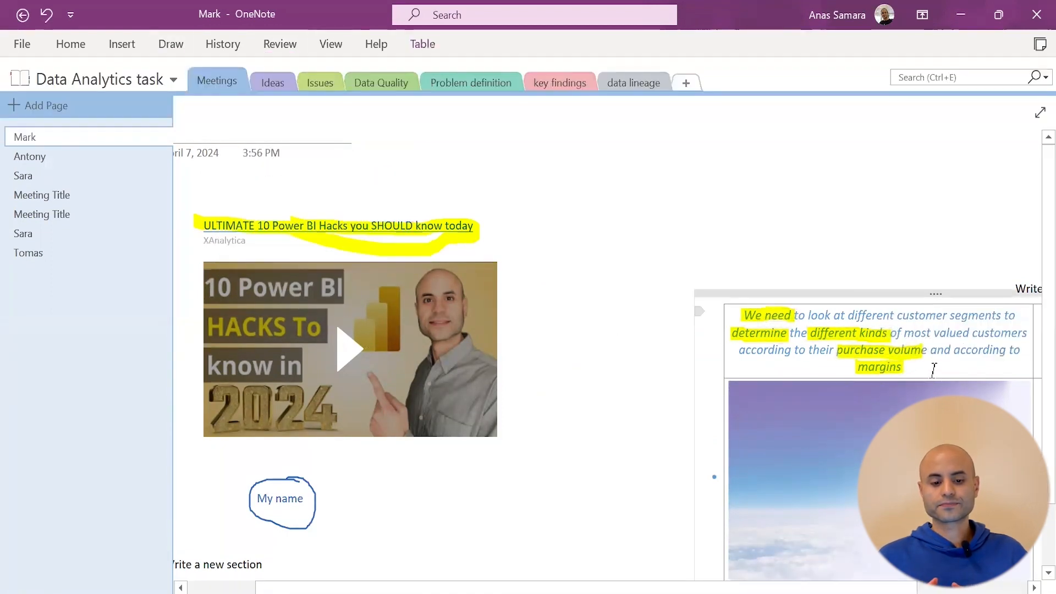
pyautogui.moveTo(744, 315); pyautogui.dragTo(941, 366)
pyautogui.click(266, 48)
pyautogui.click(237, 104)
pyautogui.click(297, 141)
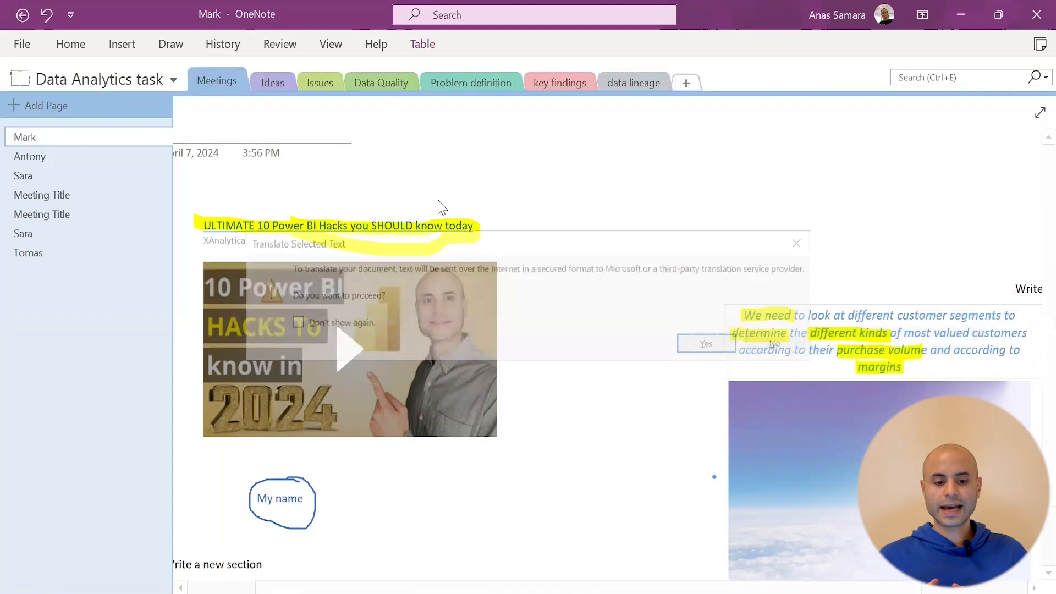
pyautogui.click(710, 345)
# Set the translation language to Arabic and select the Arabic translation text
pyautogui.click(1019, 271)
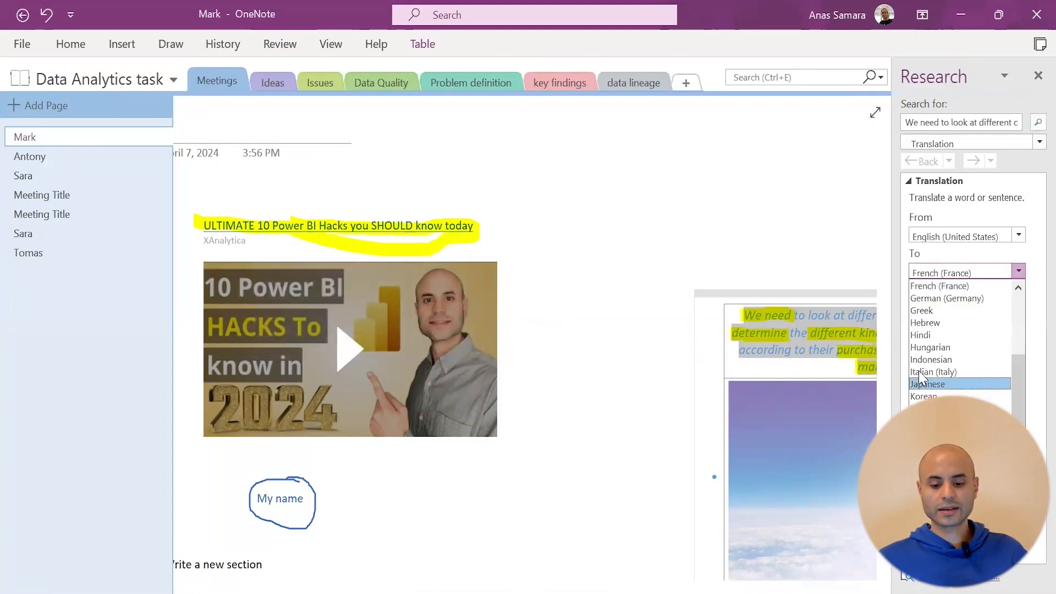
pyautogui.scroll(7, 960, 330)
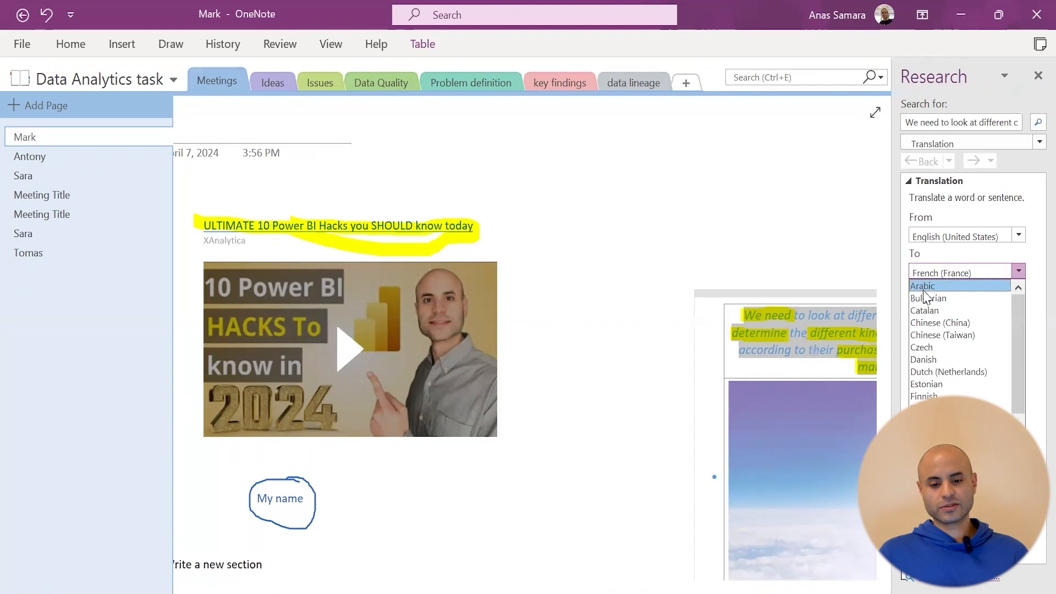
pyautogui.click(935, 286)
pyautogui.moveTo(974, 380); pyautogui.dragTo(1029, 335)
pyautogui.click(1019, 271)
pyautogui.scroll(-3, 936, 382)
pyautogui.click(686, 346)
# Close the translation panel and reselect the customer-segments paragraph
pyautogui.click(1038, 75)
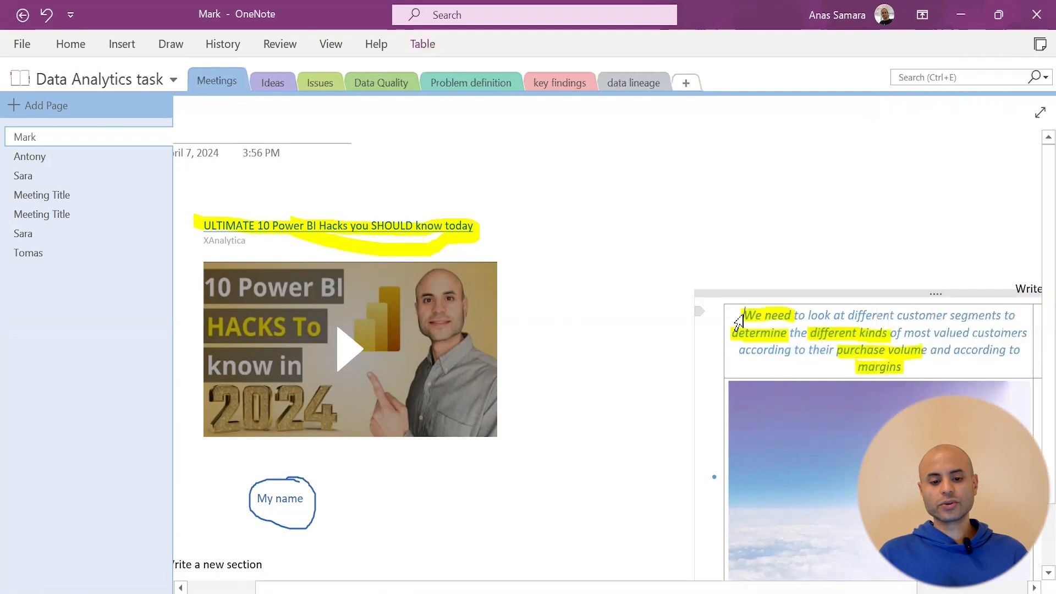
pyautogui.click(739, 320)
pyautogui.click(280, 44)
pyautogui.click(323, 48)
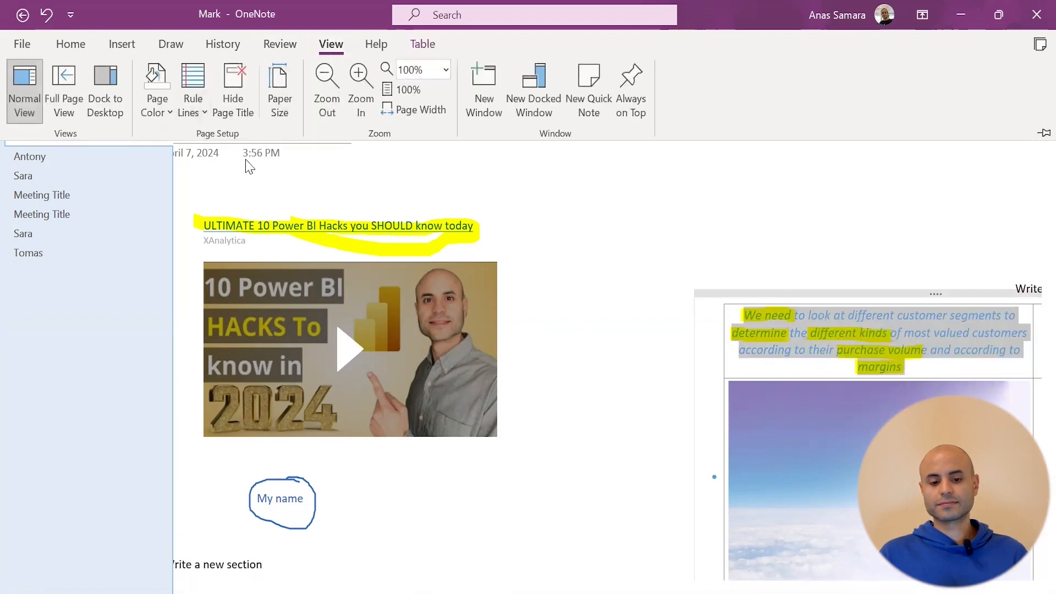
pyautogui.click(63, 88)
pyautogui.click(982, 35)
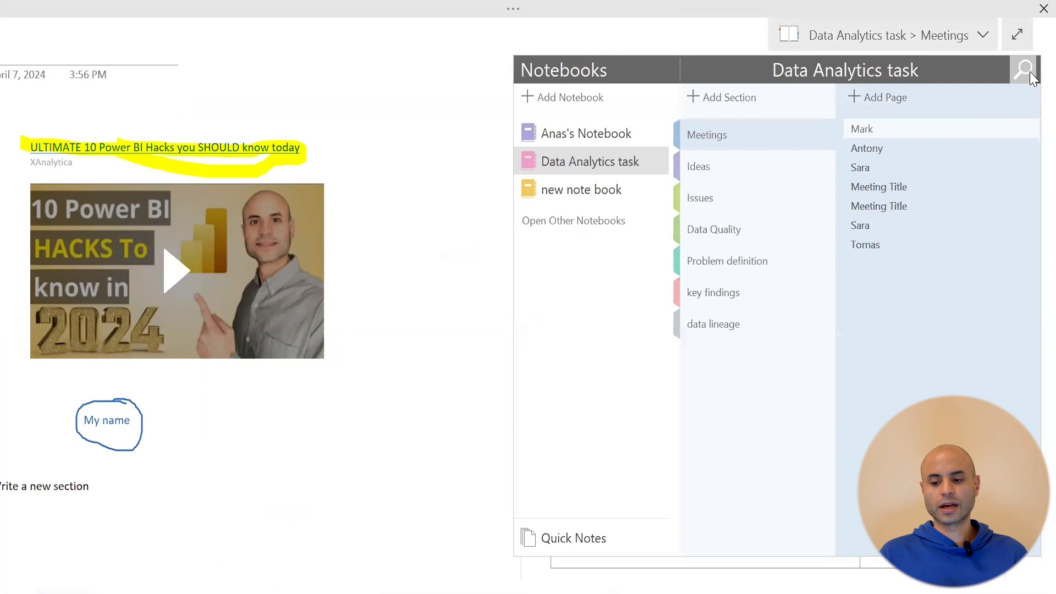
pyautogui.click(1017, 35)
pyautogui.click(280, 44)
pyautogui.click(282, 108)
pyautogui.click(331, 44)
pyautogui.click(187, 110)
pyautogui.click(246, 175)
pyautogui.click(193, 99)
pyautogui.click(246, 254)
pyautogui.click(193, 99)
pyautogui.click(292, 175)
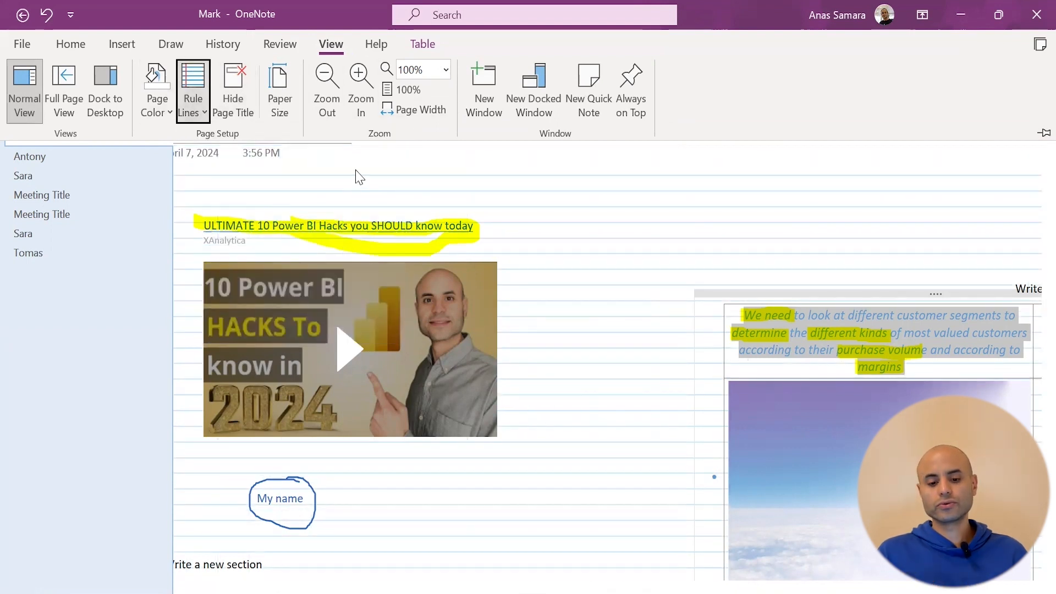
pyautogui.click(189, 103)
pyautogui.click(199, 182)
pyautogui.click(153, 112)
pyautogui.click(248, 195)
pyautogui.click(193, 102)
pyautogui.click(201, 173)
pyautogui.click(155, 106)
pyautogui.click(166, 289)
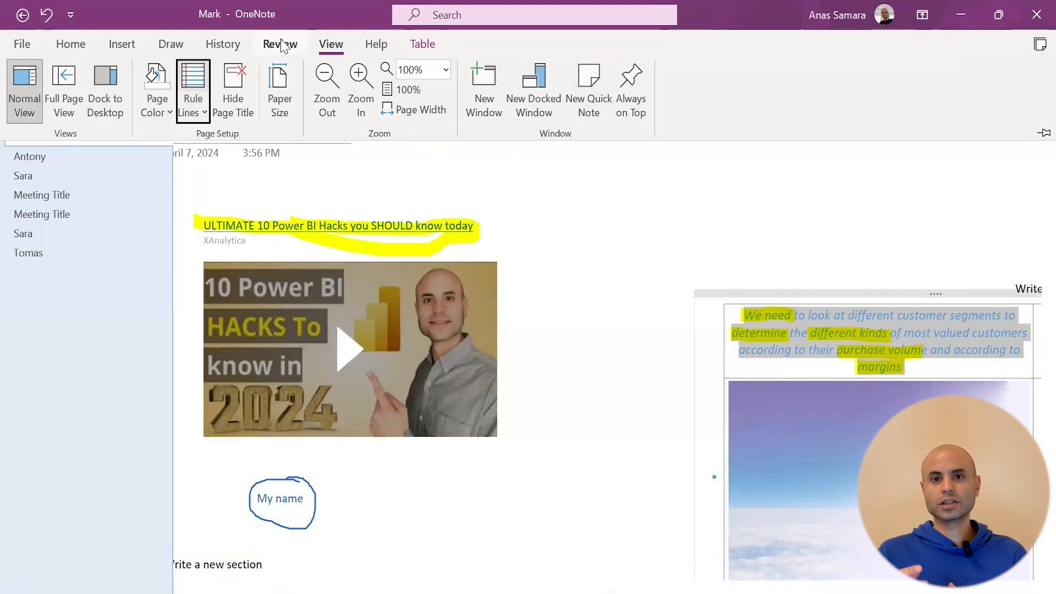
# Shade the customer-segments note cell grey and hide the table borders
pyautogui.click(382, 48)
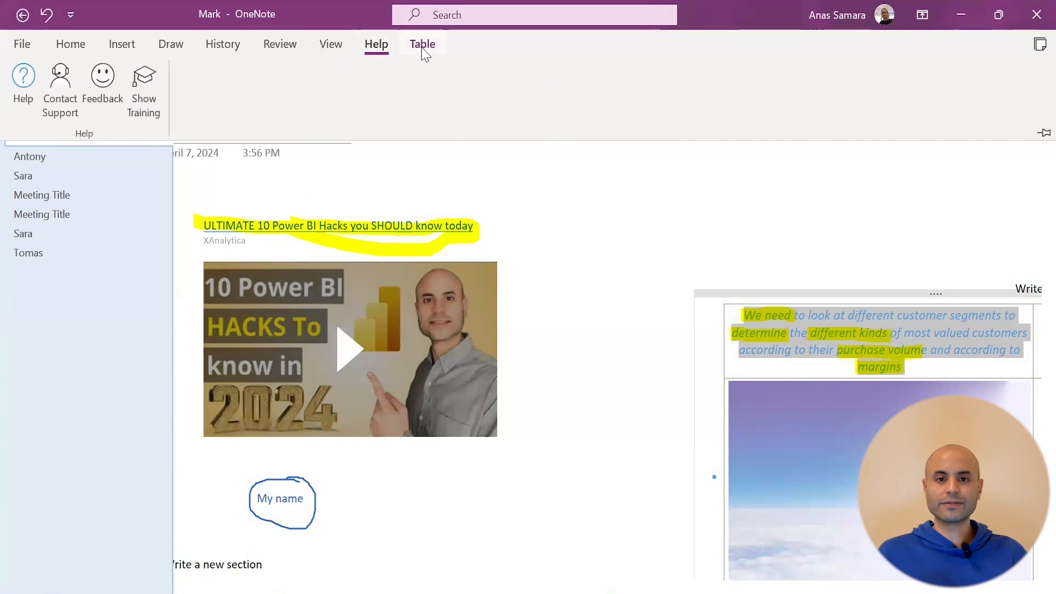
pyautogui.click(424, 47)
pyautogui.click(495, 108)
pyautogui.click(514, 157)
pyautogui.click(467, 114)
# Left-align the text in the shaded note cell
pyautogui.click(657, 316)
pyautogui.click(735, 335)
pyautogui.click(722, 340)
pyautogui.moveTo(762, 333); pyautogui.dragTo(912, 376)
pyautogui.click(376, 44)
pyautogui.click(421, 45)
pyautogui.hotkey('ctrl', 'l')
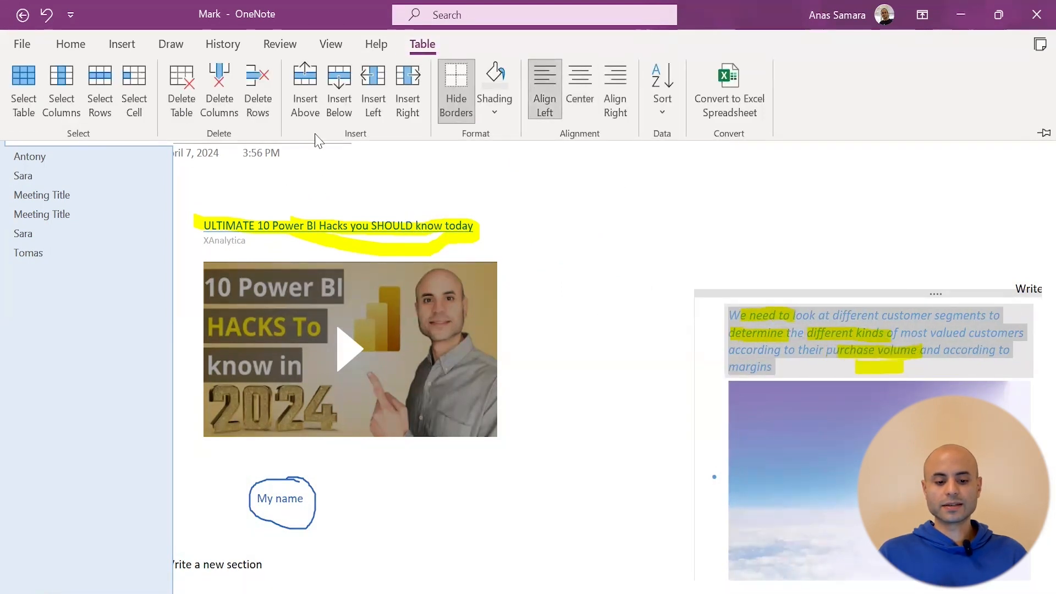
# Open and close the Research panel from the Review tab
pyautogui.click(280, 44)
pyautogui.click(80, 108)
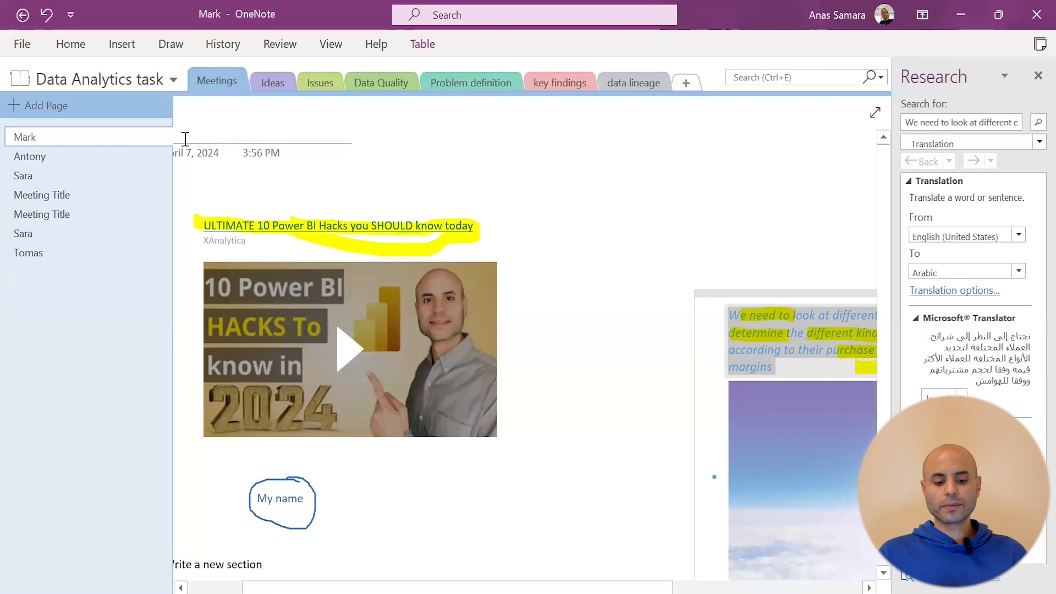
pyautogui.click(1035, 78)
pyautogui.click(223, 44)
pyautogui.click(294, 50)
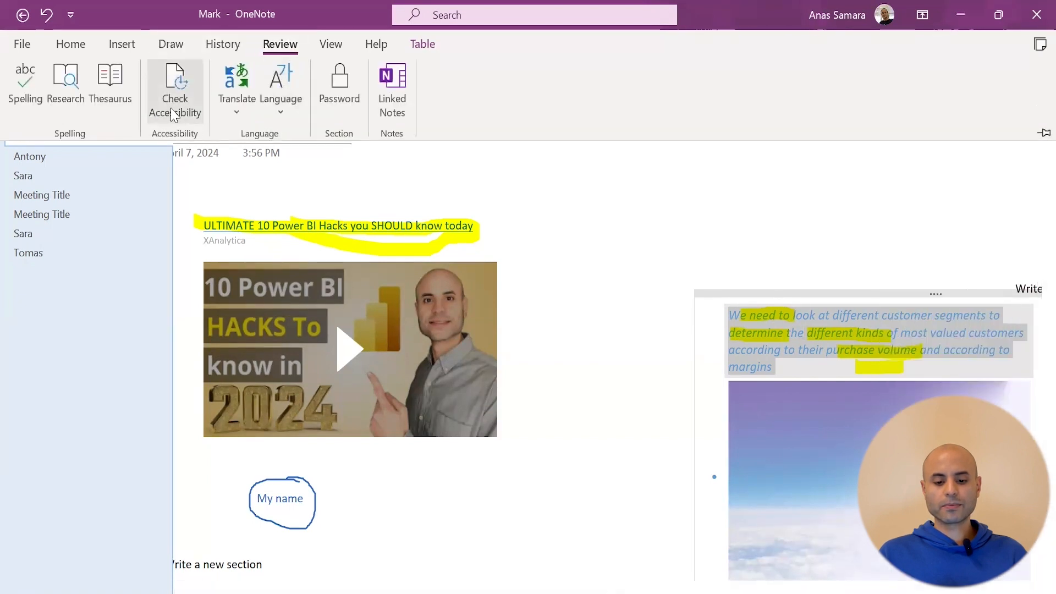
# Run an accessibility check on the page, then start and cancel attaching a file
pyautogui.click(172, 107)
pyautogui.click(1034, 81)
pyautogui.click(171, 44)
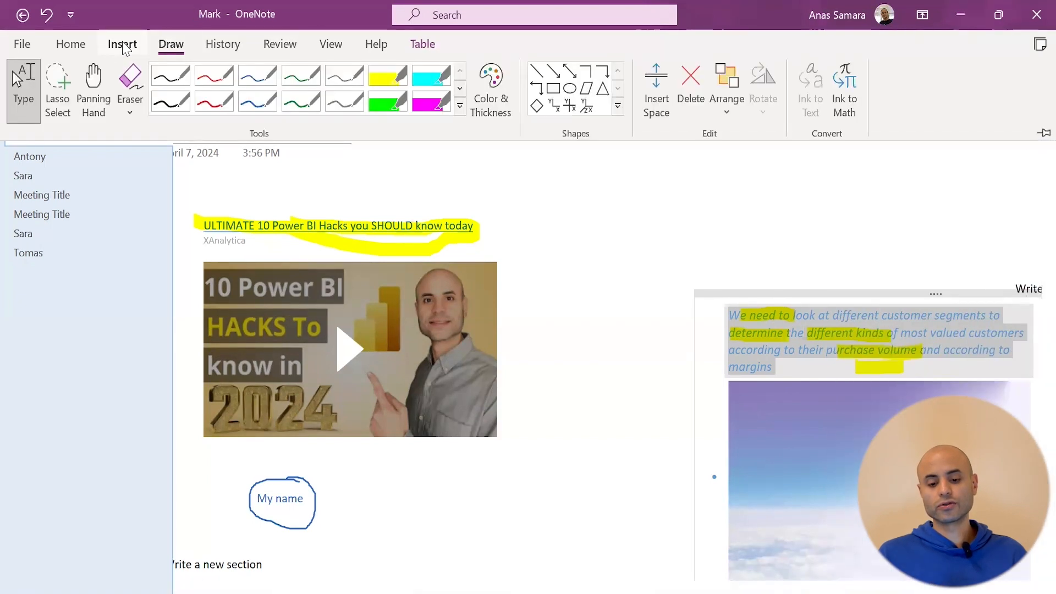
pyautogui.click(122, 44)
pyautogui.click(222, 105)
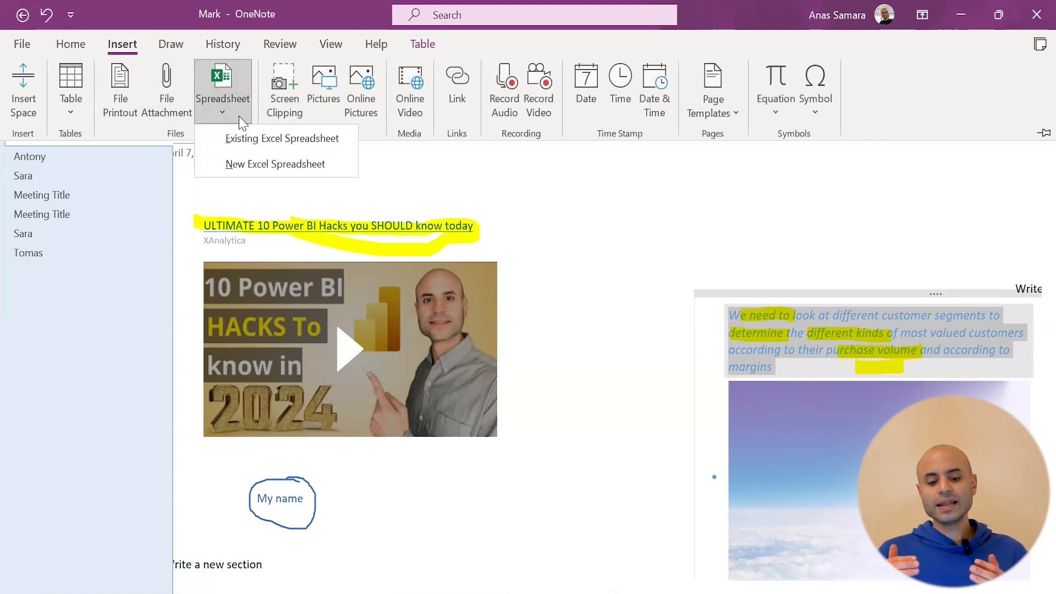
pyautogui.click(170, 97)
pyautogui.click(508, 11)
pyautogui.click(71, 44)
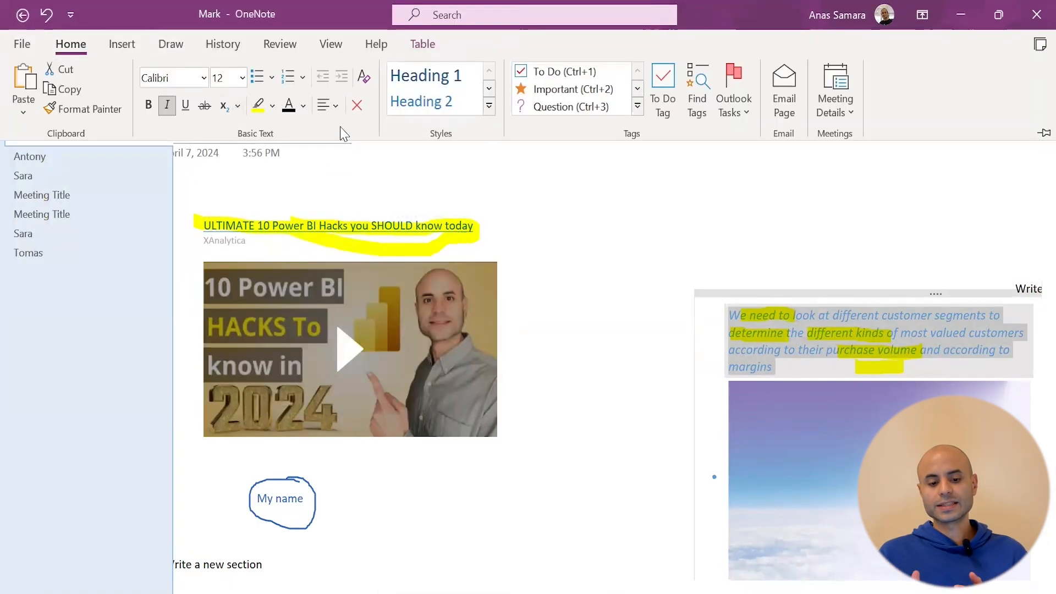
pyautogui.click(586, 250)
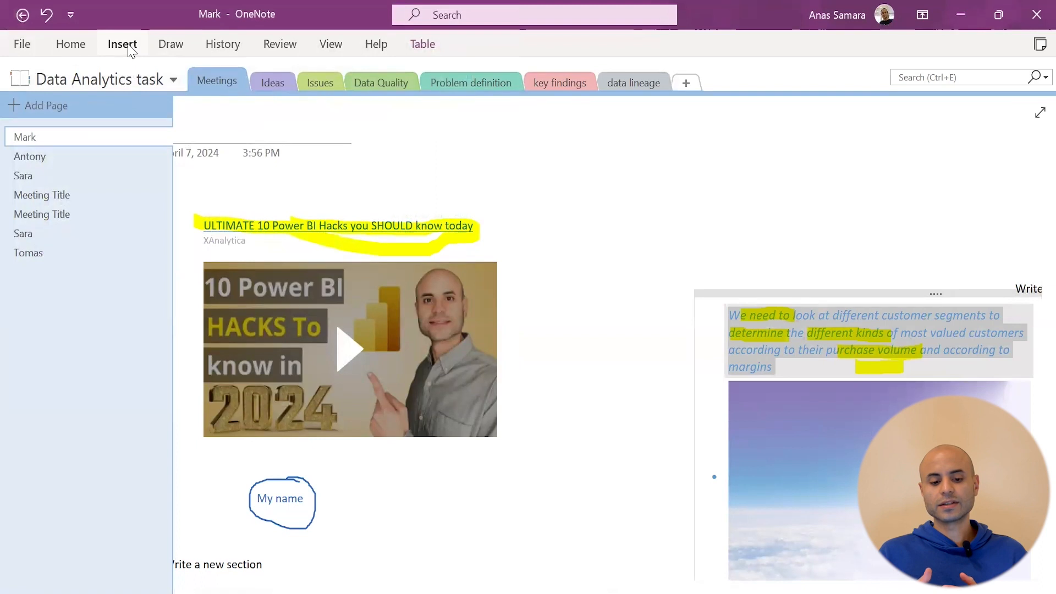
# Give the customer-segments note a To Do tag and tick its checkbox
pyautogui.click(127, 46)
pyautogui.click(70, 44)
pyautogui.click(666, 84)
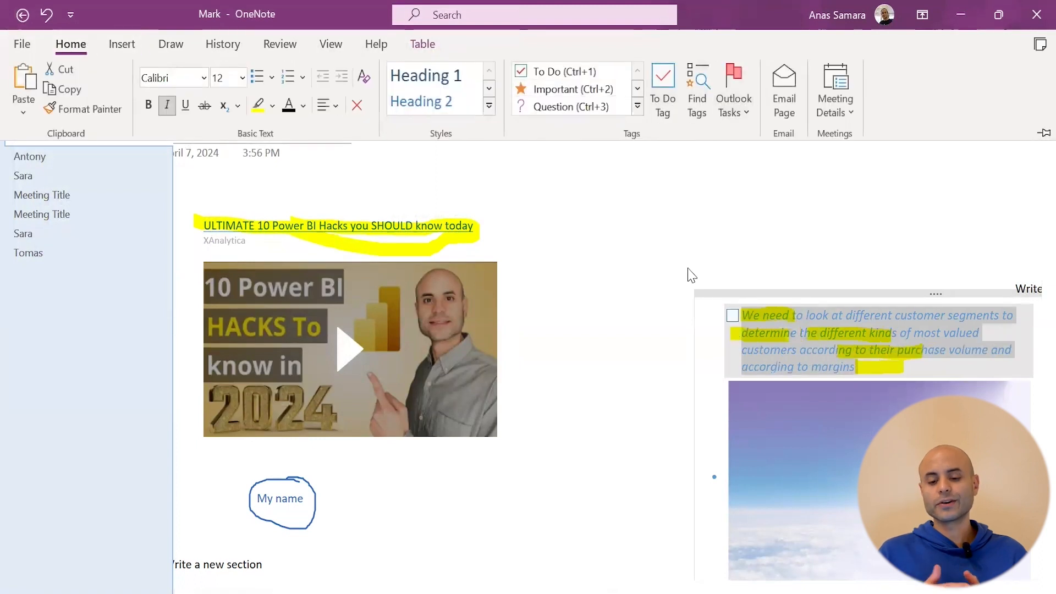
pyautogui.click(566, 272)
pyautogui.scroll(-2, 377, 255)
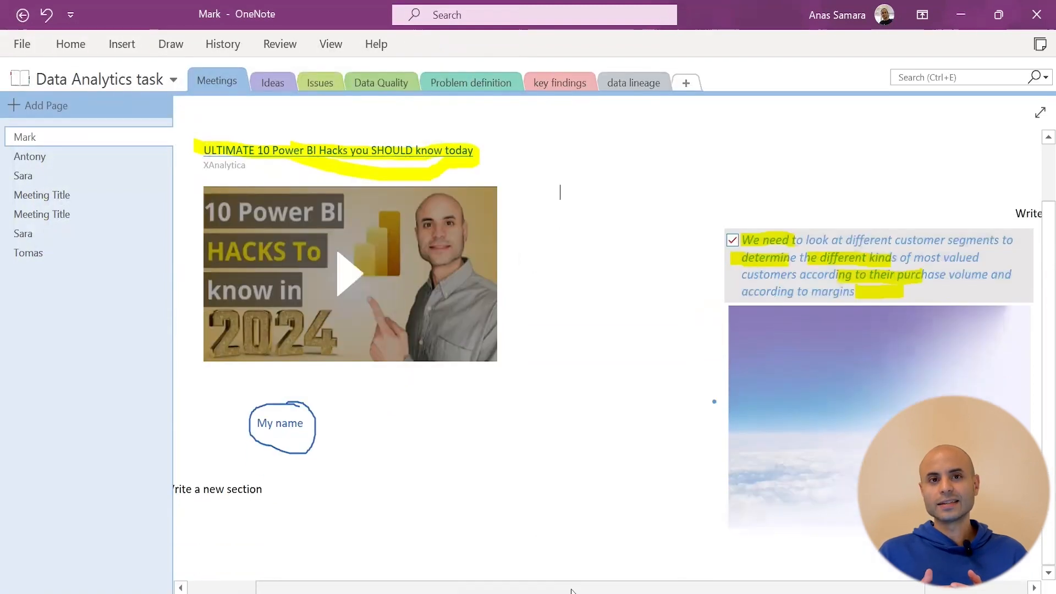
# Start emailing the page contents from File > Send and dismiss the message's welcome tip
pyautogui.click(25, 44)
pyautogui.click(68, 261)
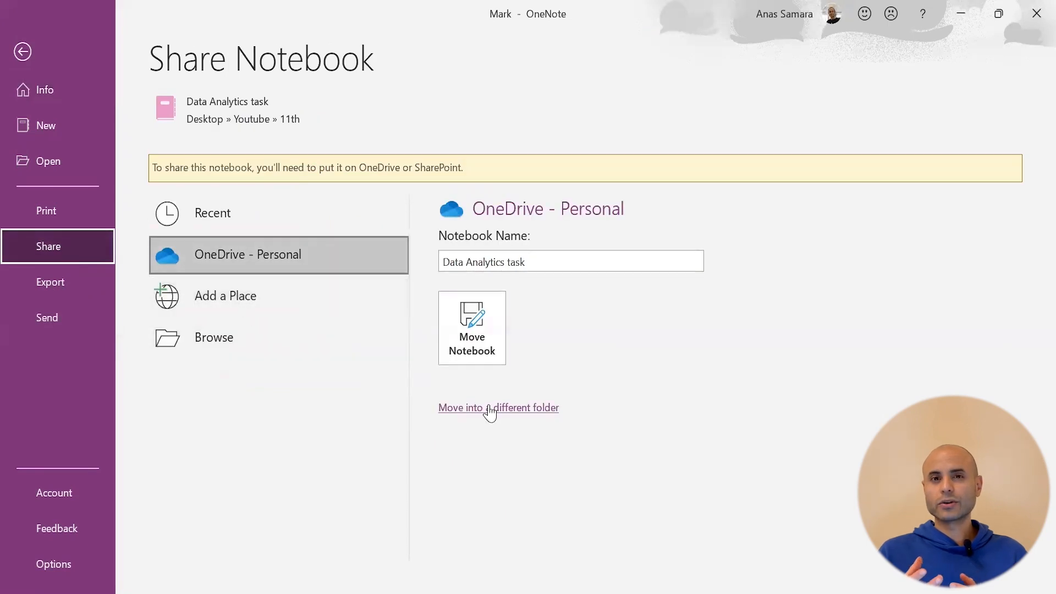
pyautogui.click(78, 320)
pyautogui.click(201, 144)
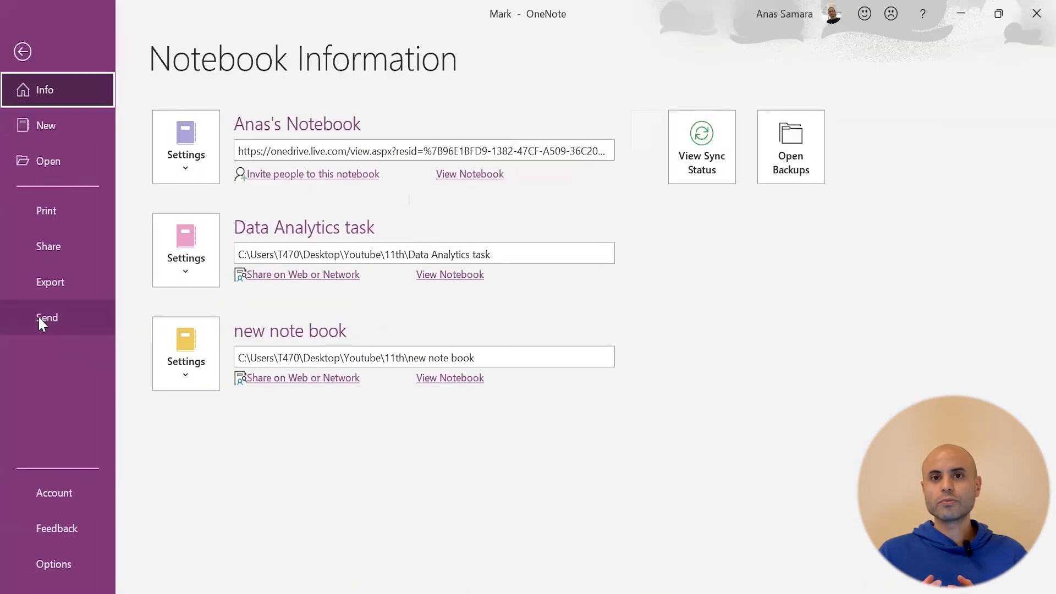
pyautogui.click(42, 322)
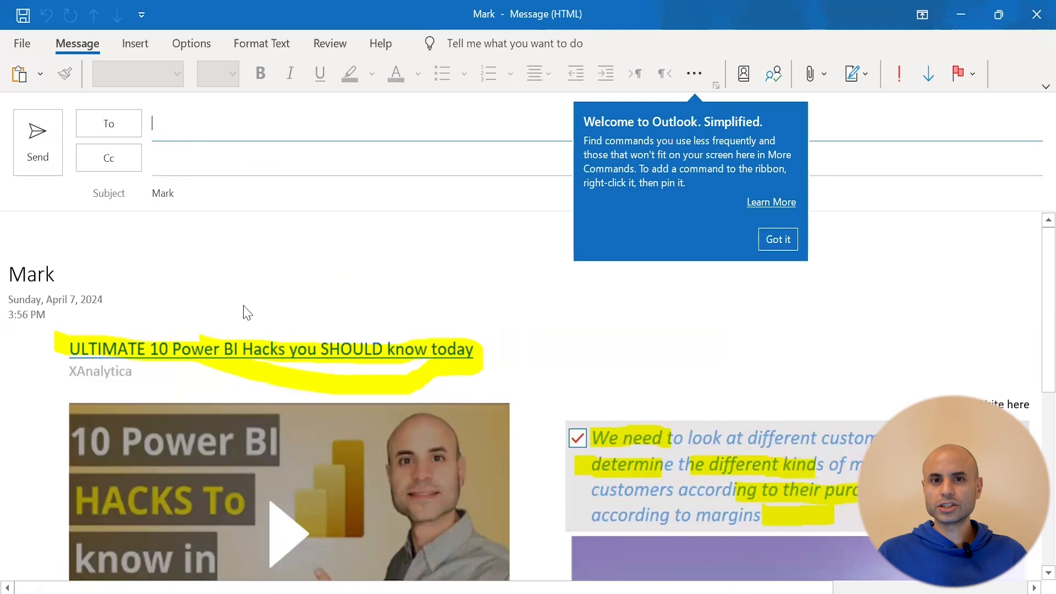
pyautogui.scroll(-3, 246, 312)
pyautogui.scroll(3, 242, 298)
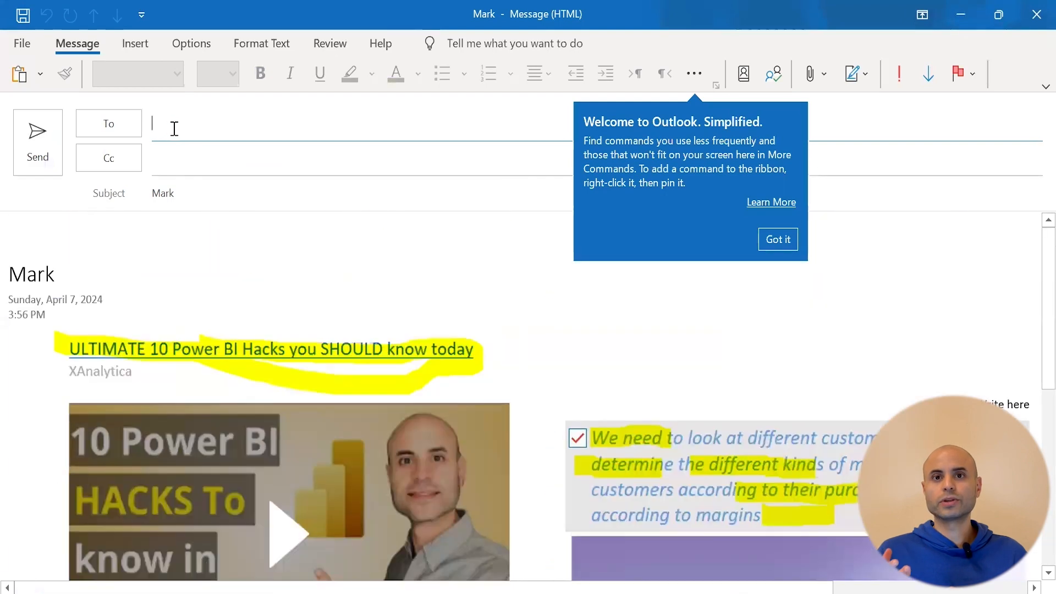
pyautogui.click(792, 269)
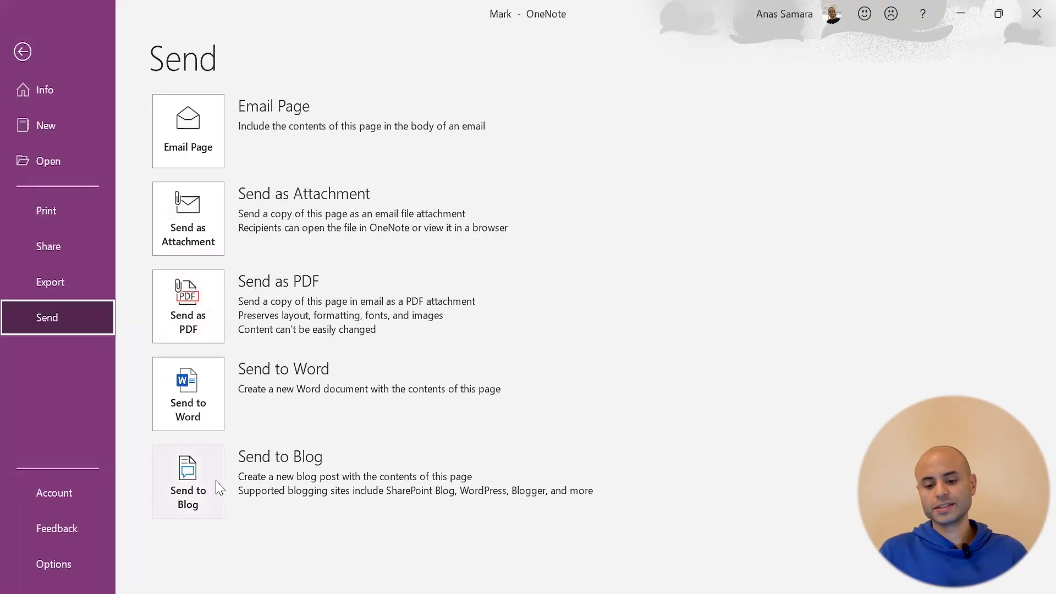
# Return to Share Notebook for 'Data Analytics task', briefly checking the Export options
pyautogui.click(55, 252)
pyautogui.click(47, 288)
pyautogui.click(48, 248)
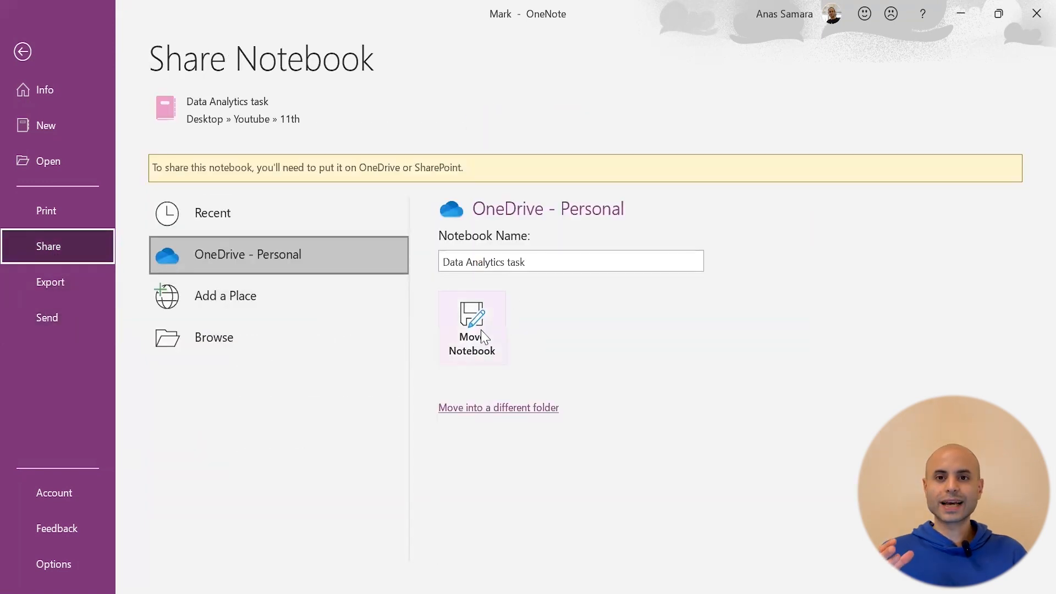
# Move the notebook to OneDrive - Personal, enter the invitee's e-mail, and begin a personal message
pyautogui.click(487, 333)
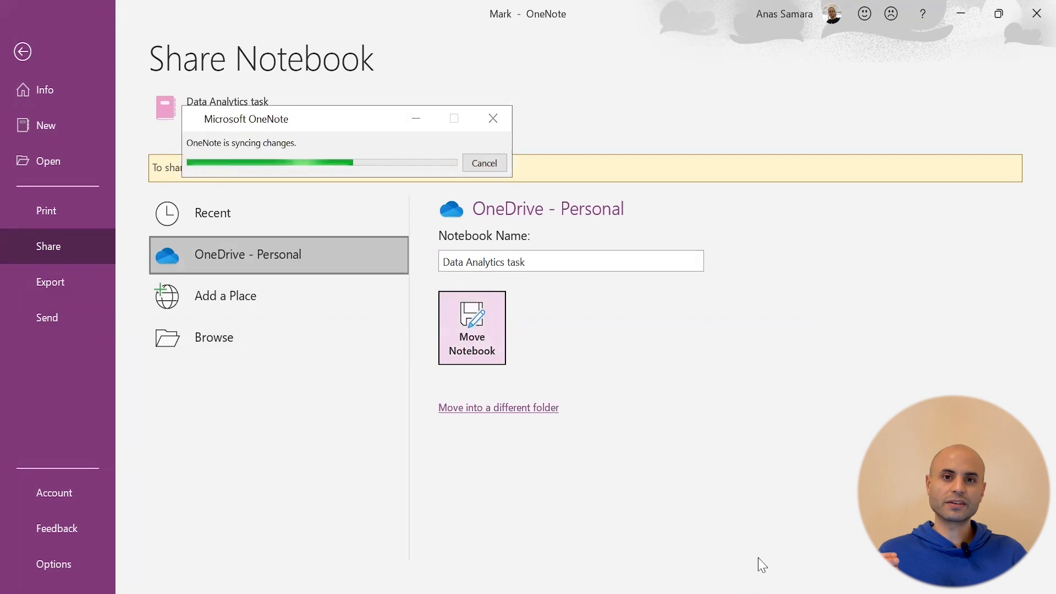
pyautogui.click(531, 355)
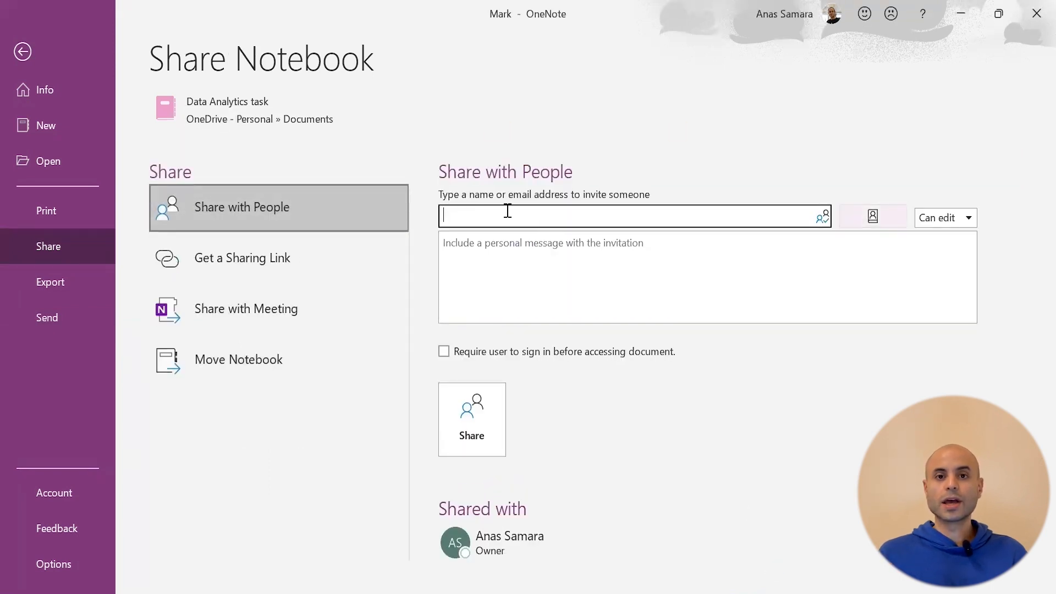
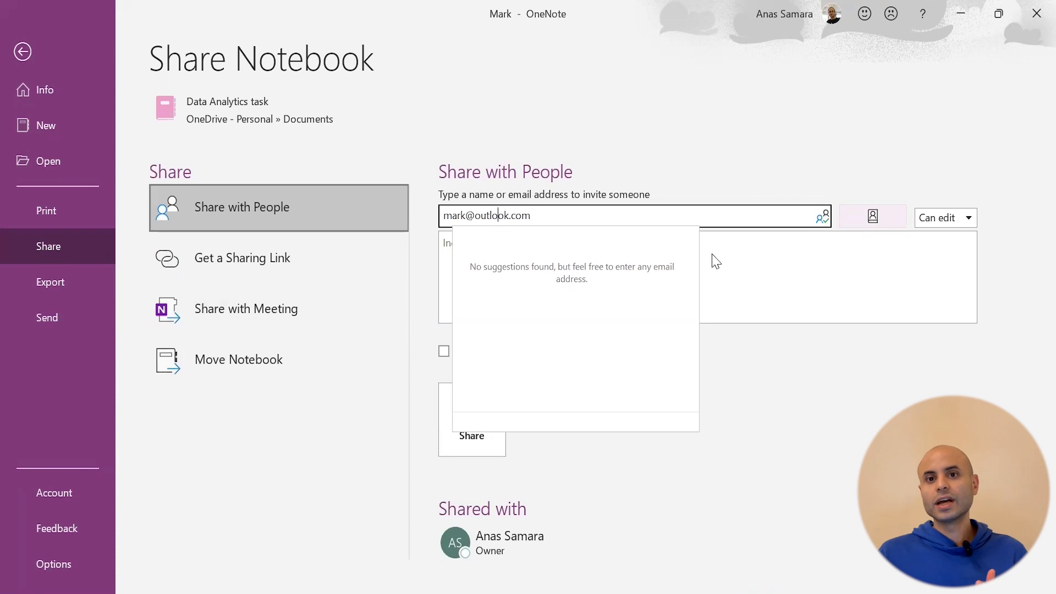
pyautogui.click(518, 263)
pyautogui.write('h')
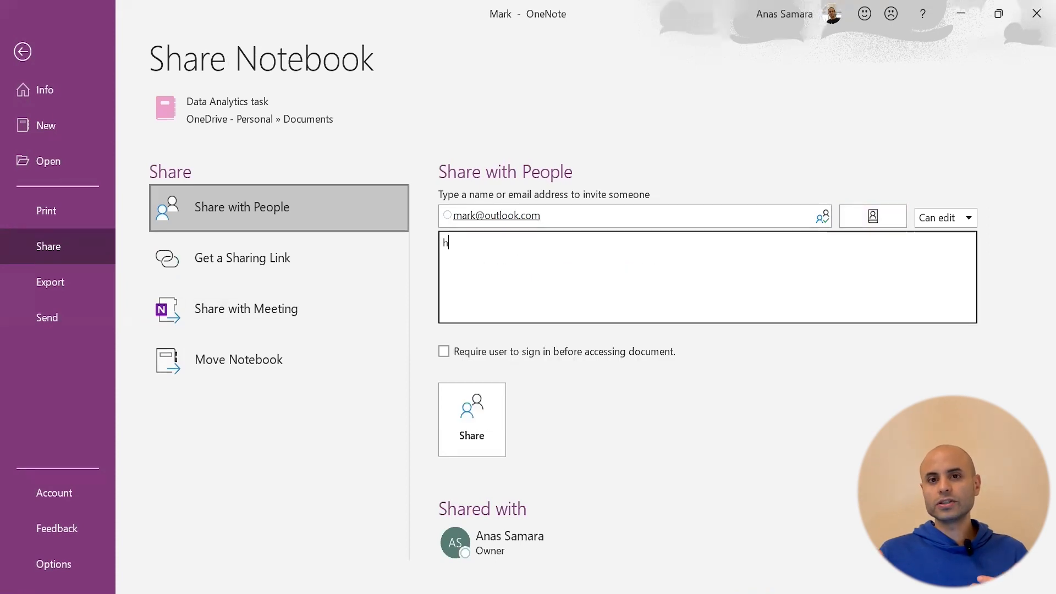